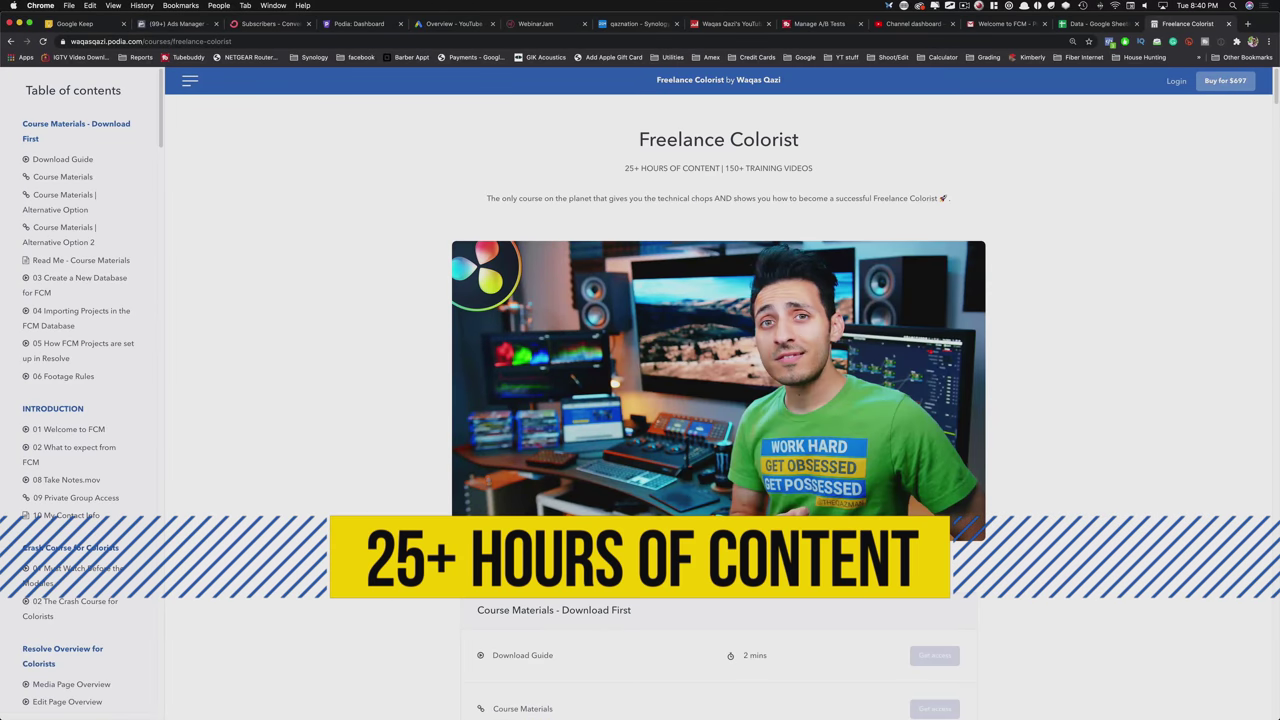
Step: Scroll the Podia Freelance Colorist page past the Conform module, then return to Resolve
scroll(719, 400, down, 10)
scroll(719, 400, down, 15)
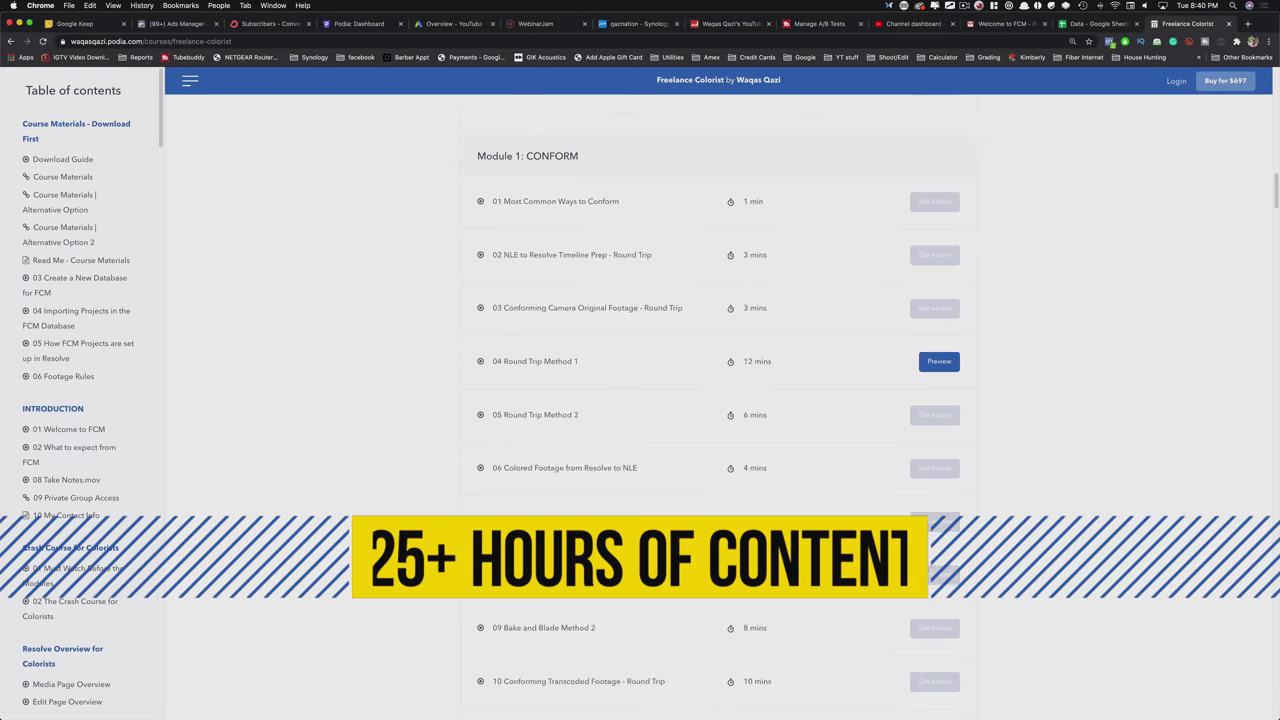
scroll(719, 400, down, 15)
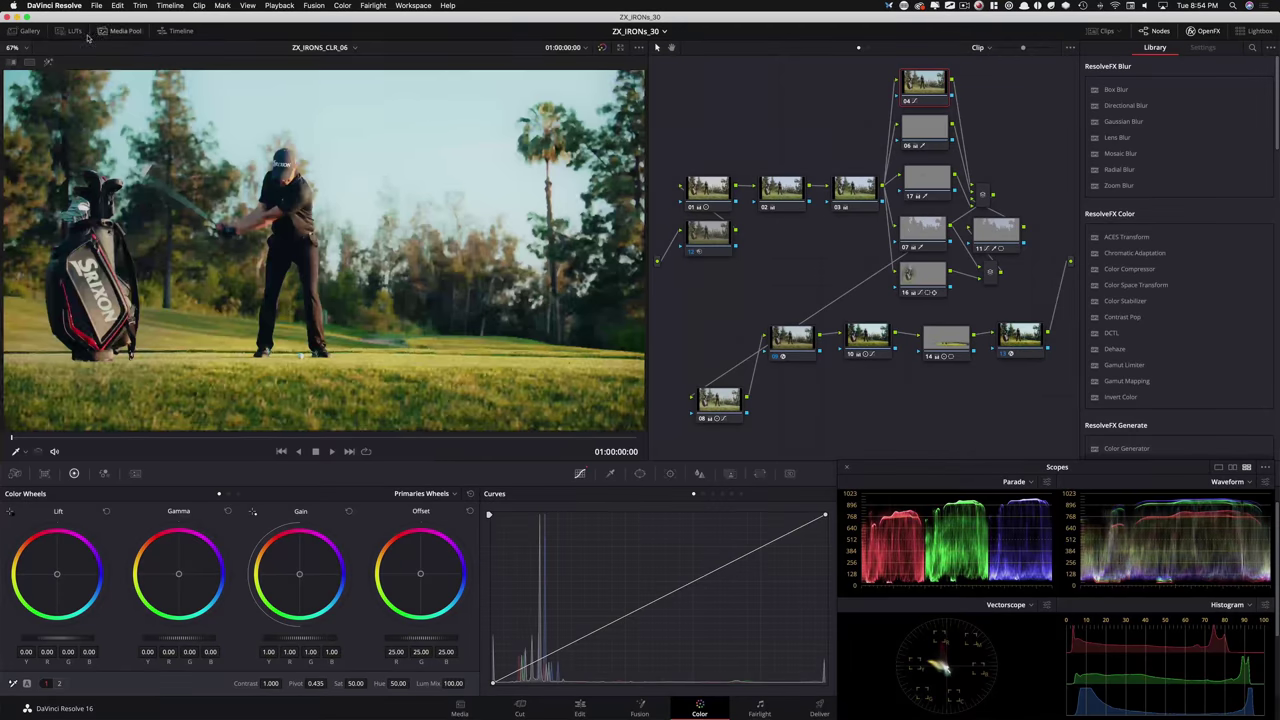
click(74, 31)
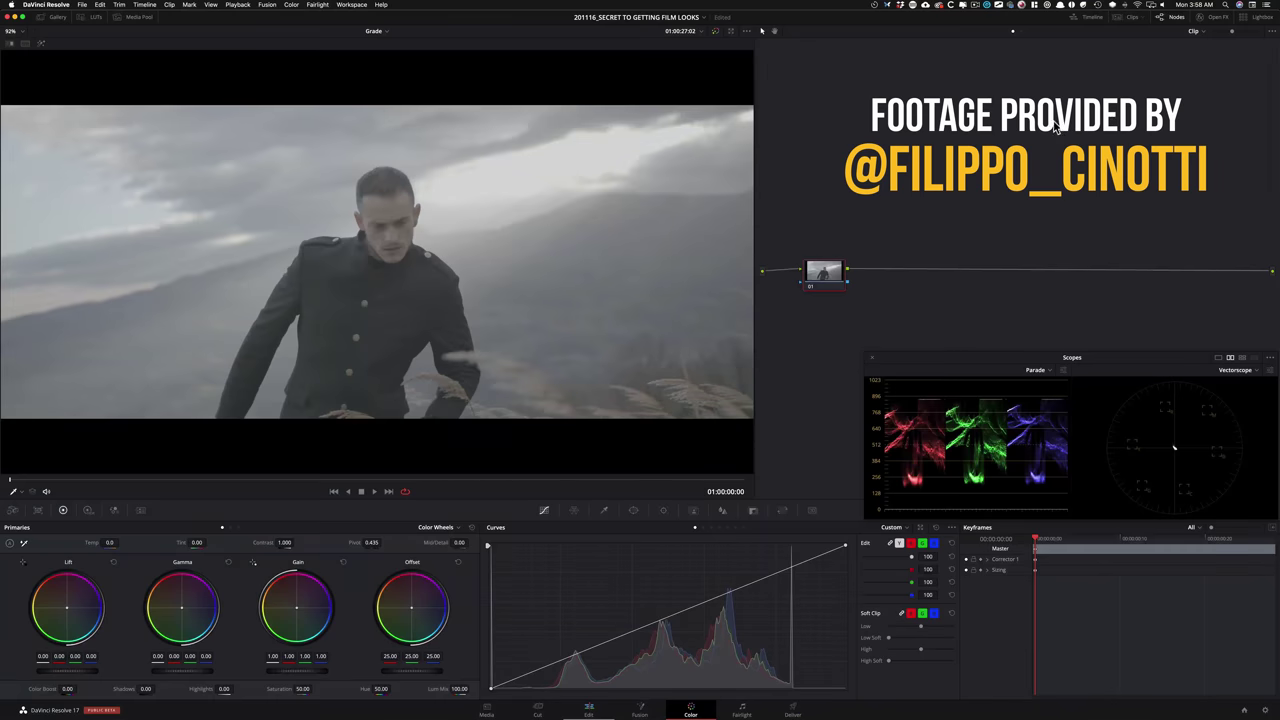
Step: Show the clip thumbnail strip, straighten node 01 and widen the node graph area
click(1126, 19)
drag(828, 266, 824, 249)
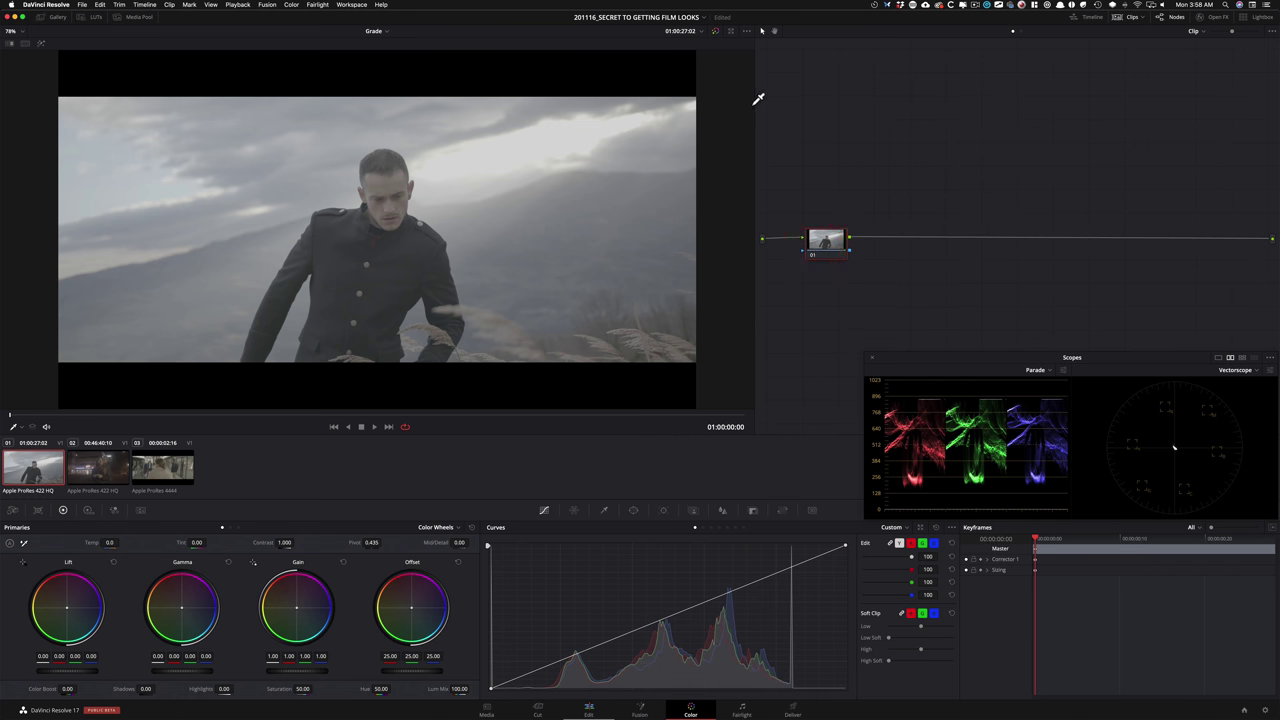
drag(753, 107, 641, 112)
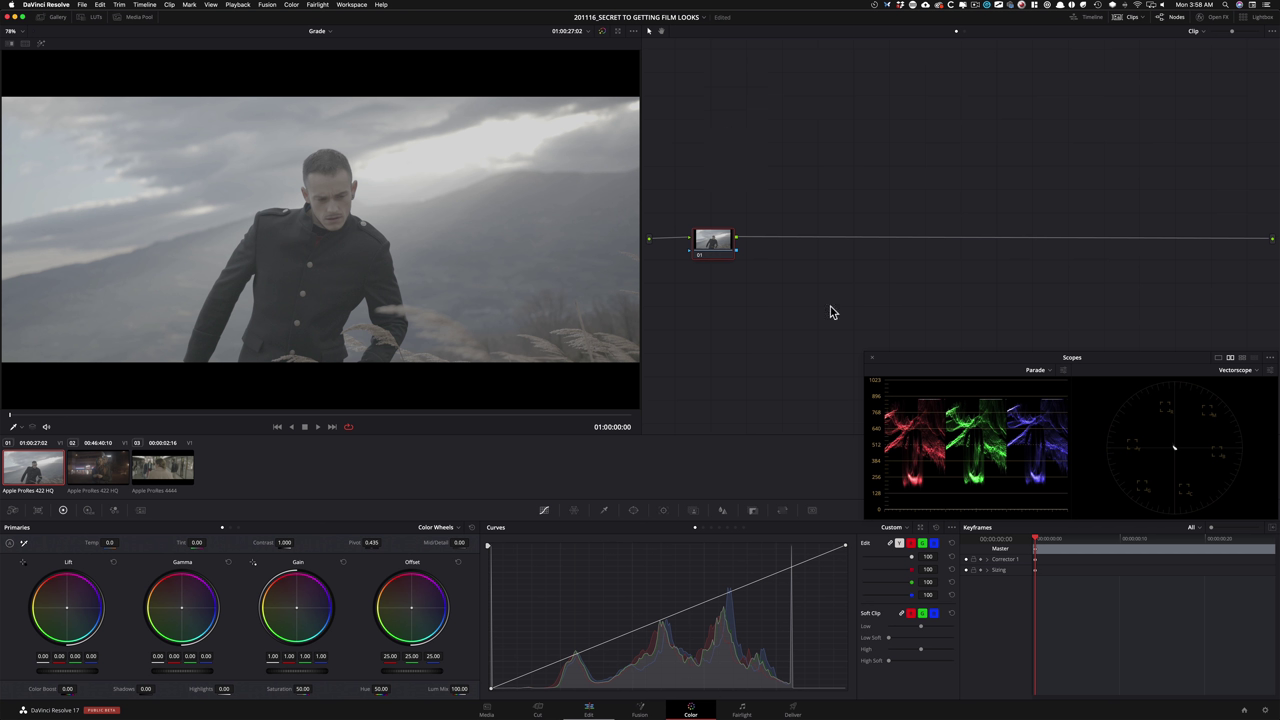
Step: Preview the night-street and subway shots, then play the hillside shot
click(97, 467)
click(160, 467)
click(97, 467)
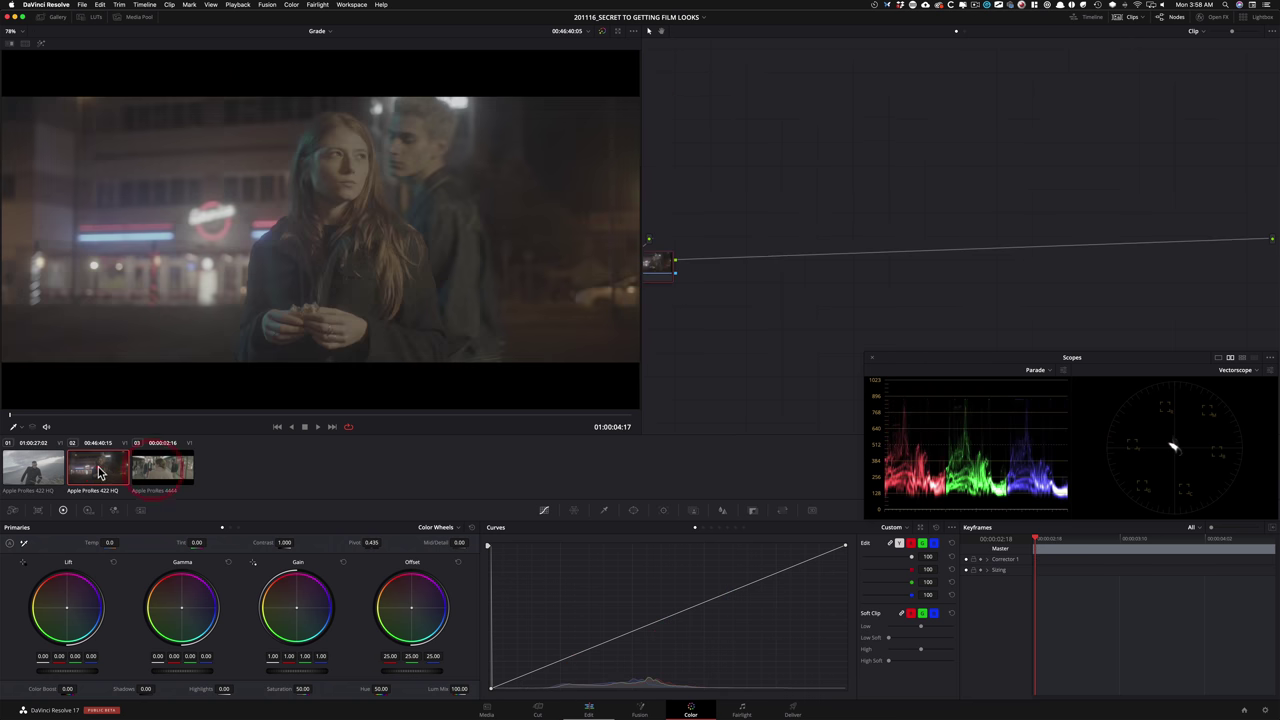
click(38, 474)
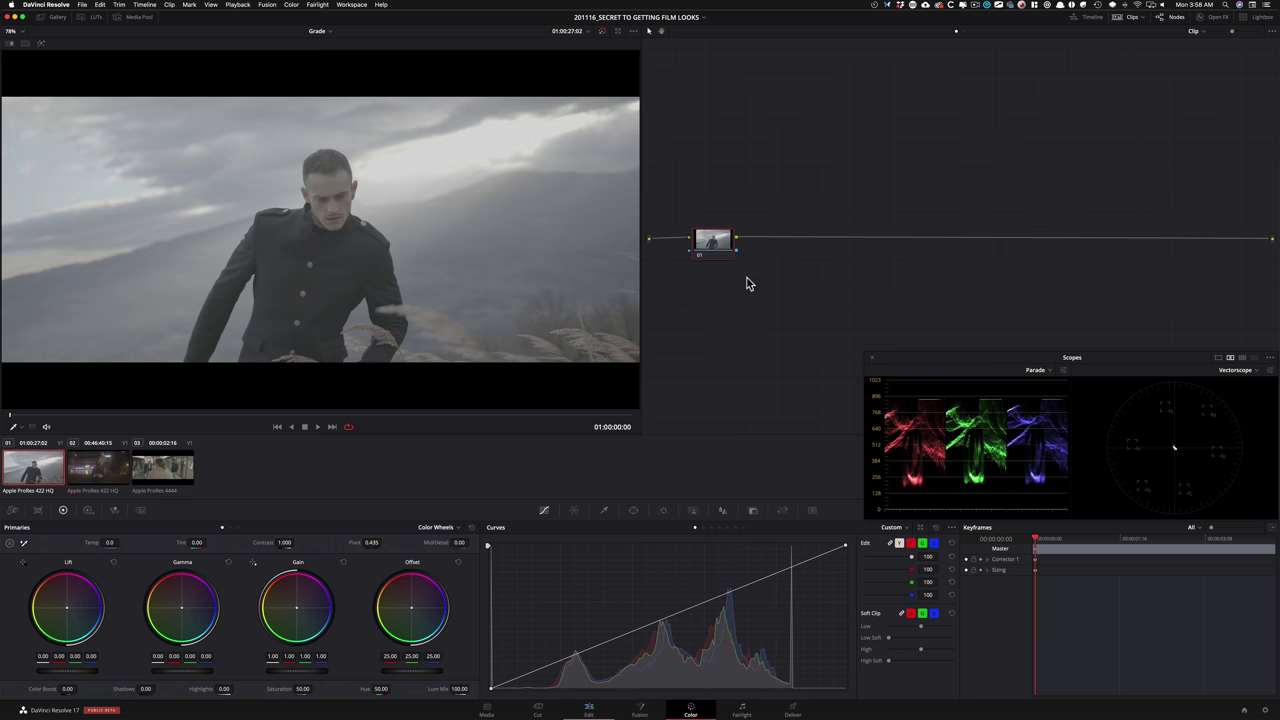
key(space)
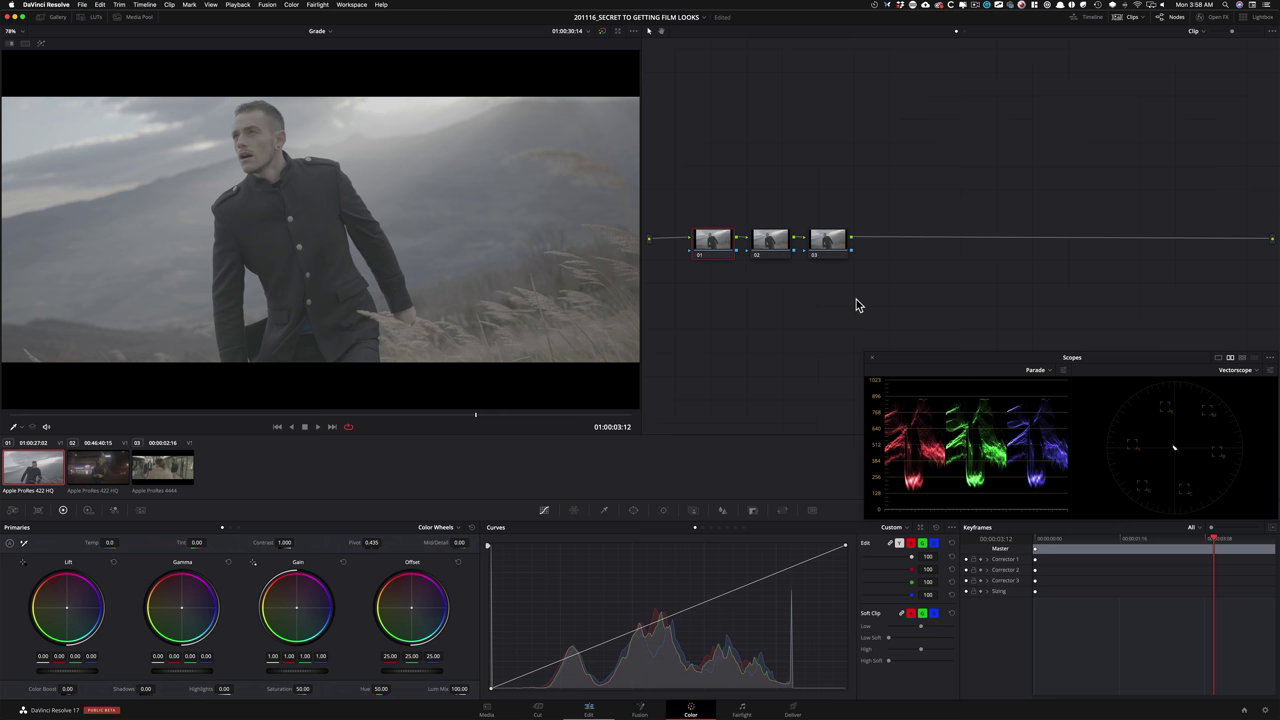
Step: Label nodes 01, 02 and 03 as temp/tint, pri and lut
key(Tab)
key(m)
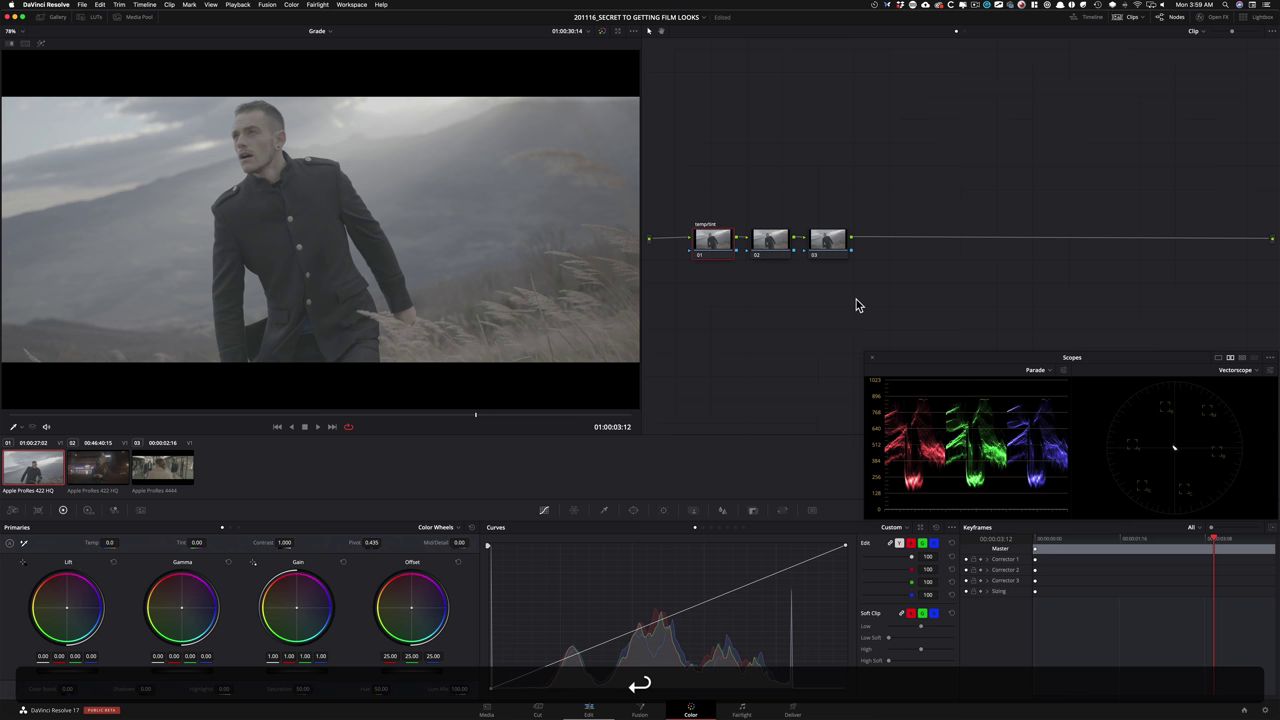
key(Tab)
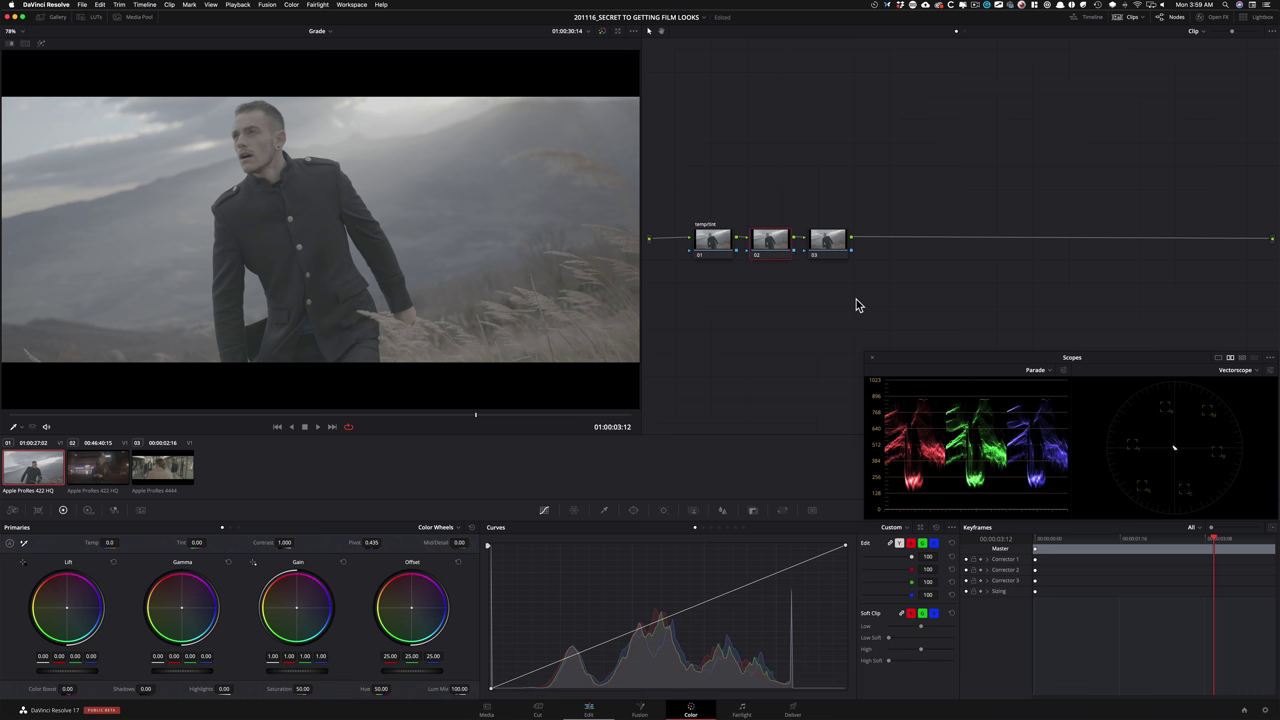
text(pri)
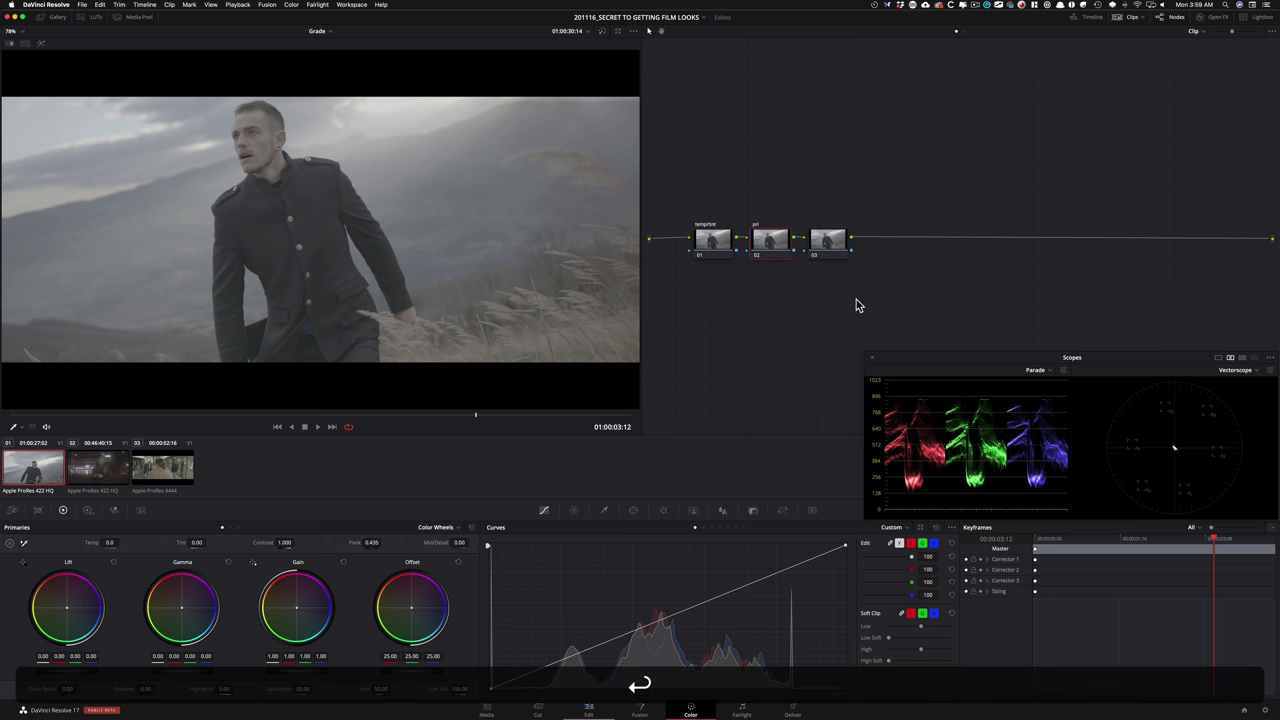
key(Tab)
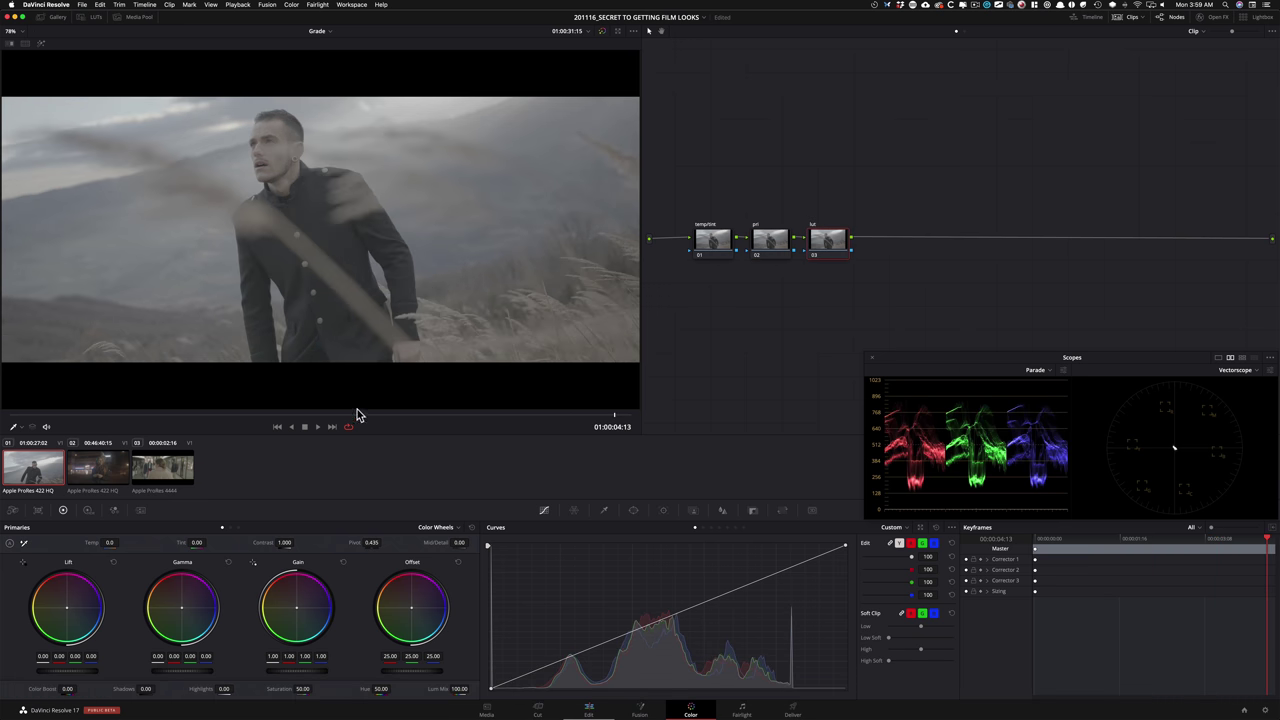
drag(357, 417, 511, 415)
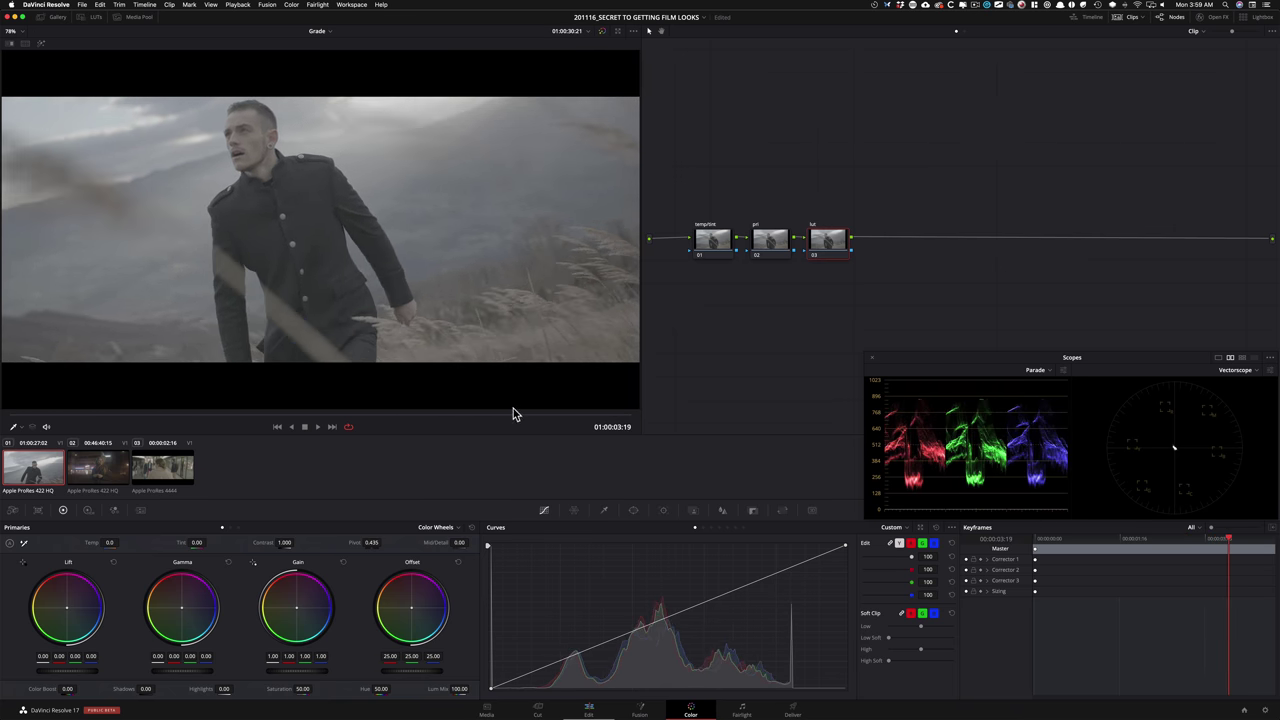
Step: At 01:00:03:18, apply the Film Looks LUT Rec709 Kodak 2383 D60 to node 03
click(509, 413)
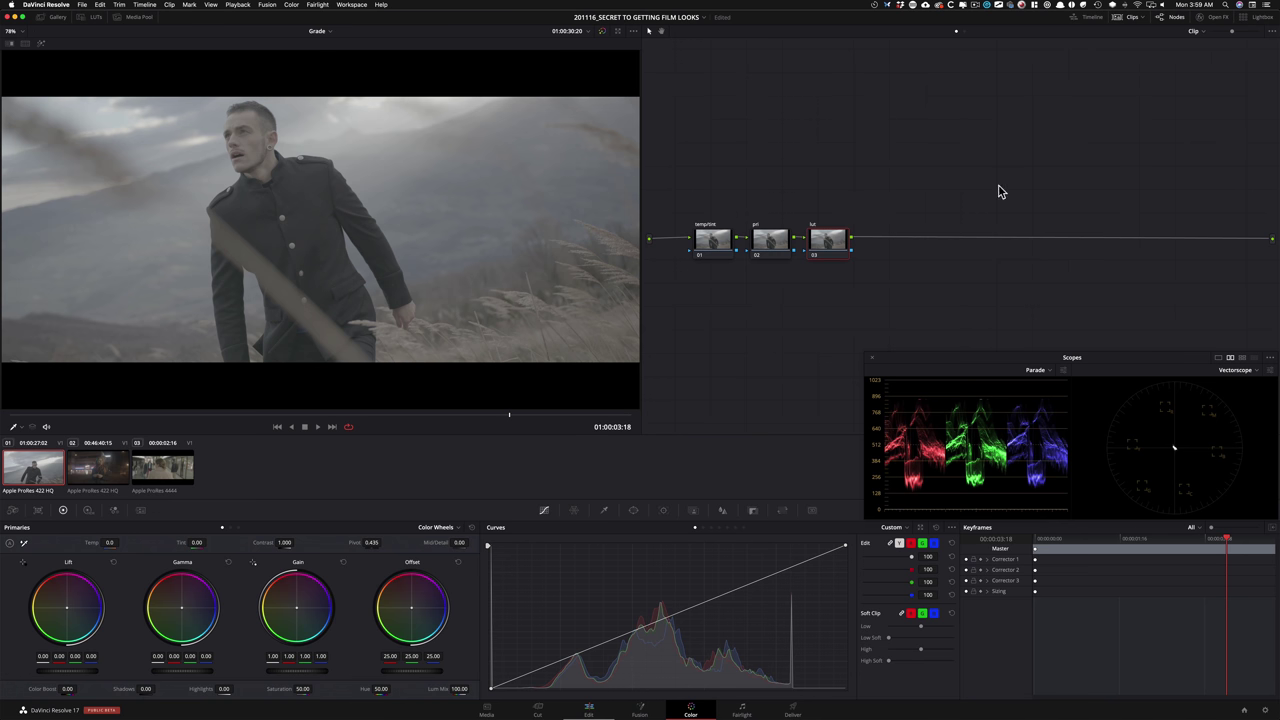
click(88, 17)
click(51, 149)
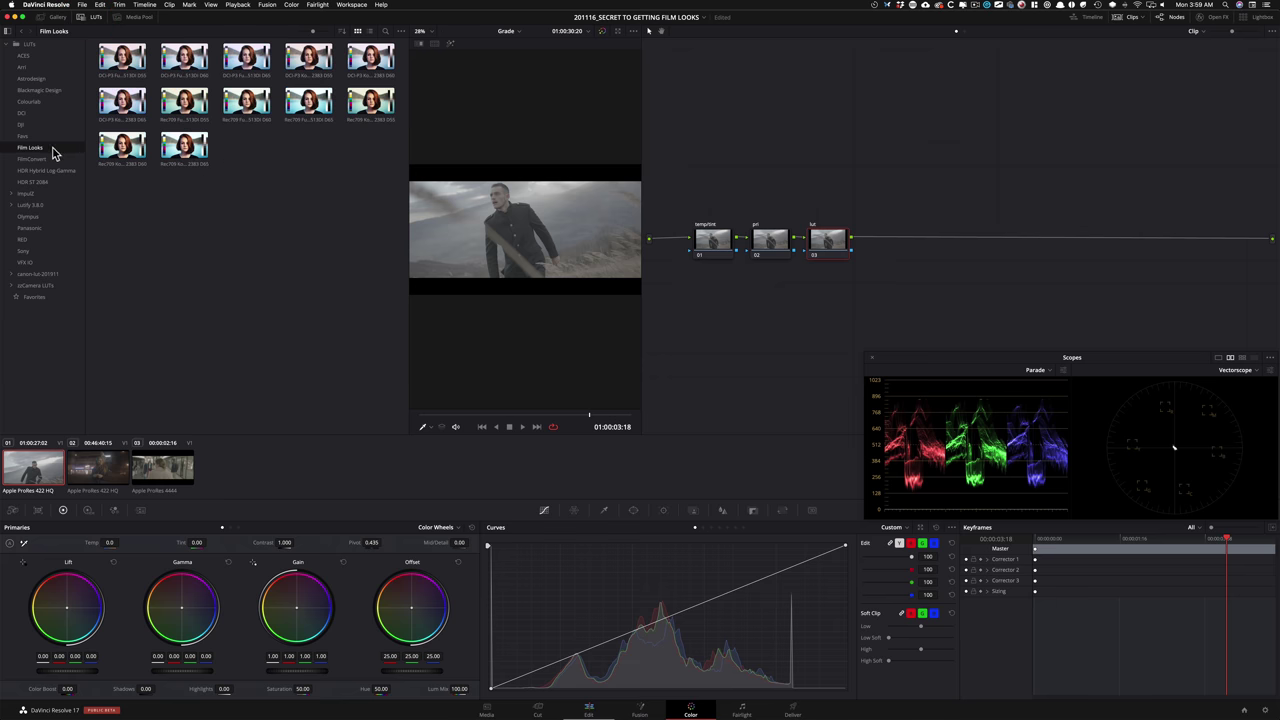
double_click(107, 150)
click(94, 18)
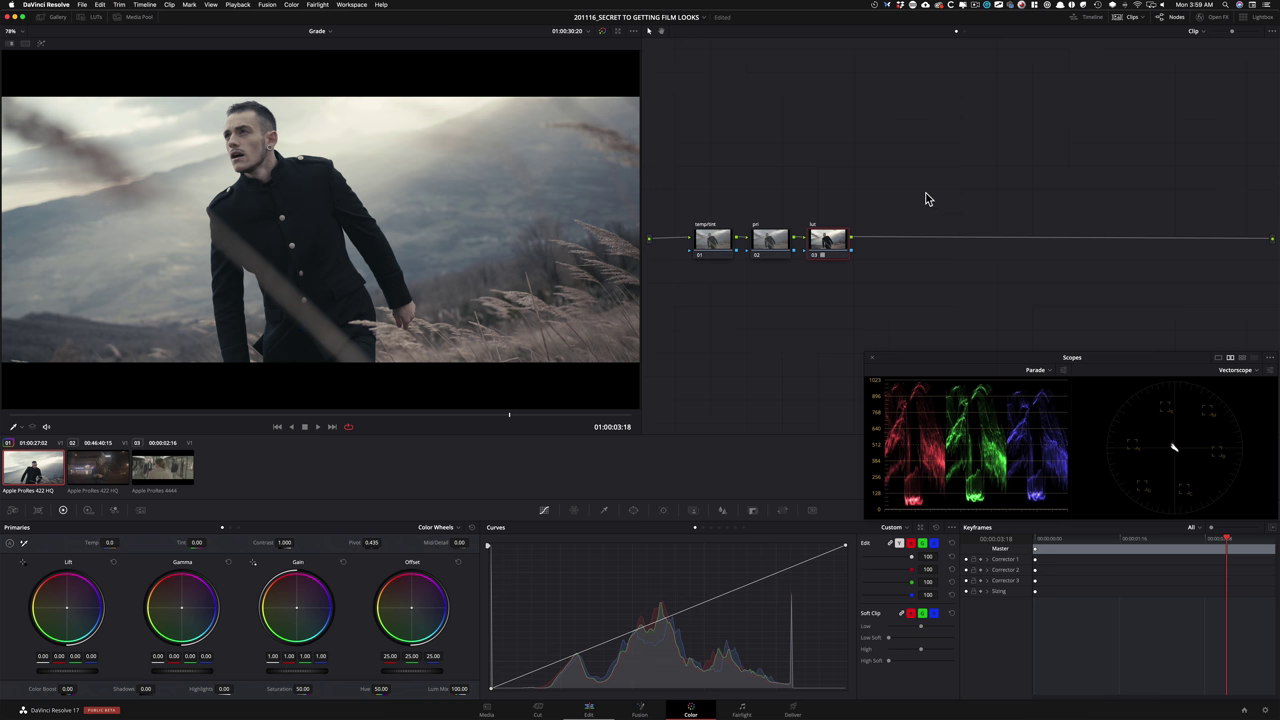
Step: Set the pri node's Saturation to 100 and compare graded versus ungraded with bypass
key(super+d)
key(super+d)
key(super+d)
key(super+d)
key(super+d)
key(super+d)
key(shift+semicolon)
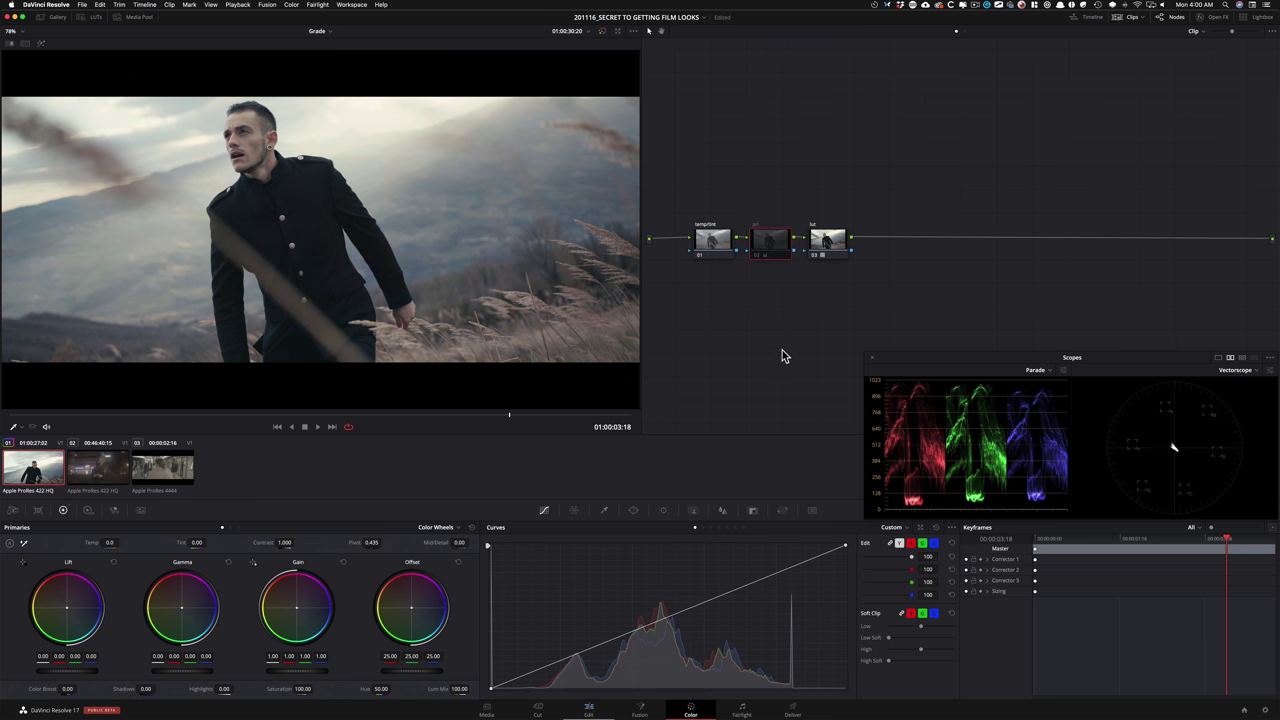
key(shift+d)
key(shift+d)
key(shift+d)
key(shift+d)
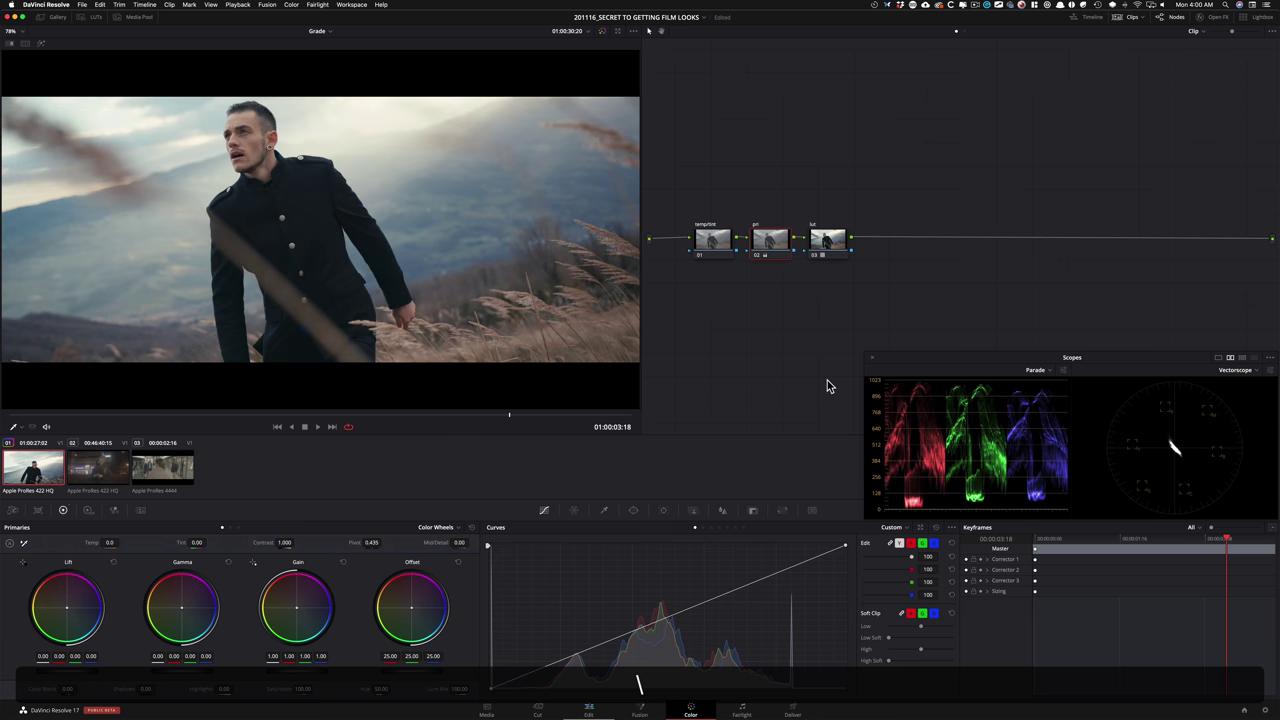
key(shift+d)
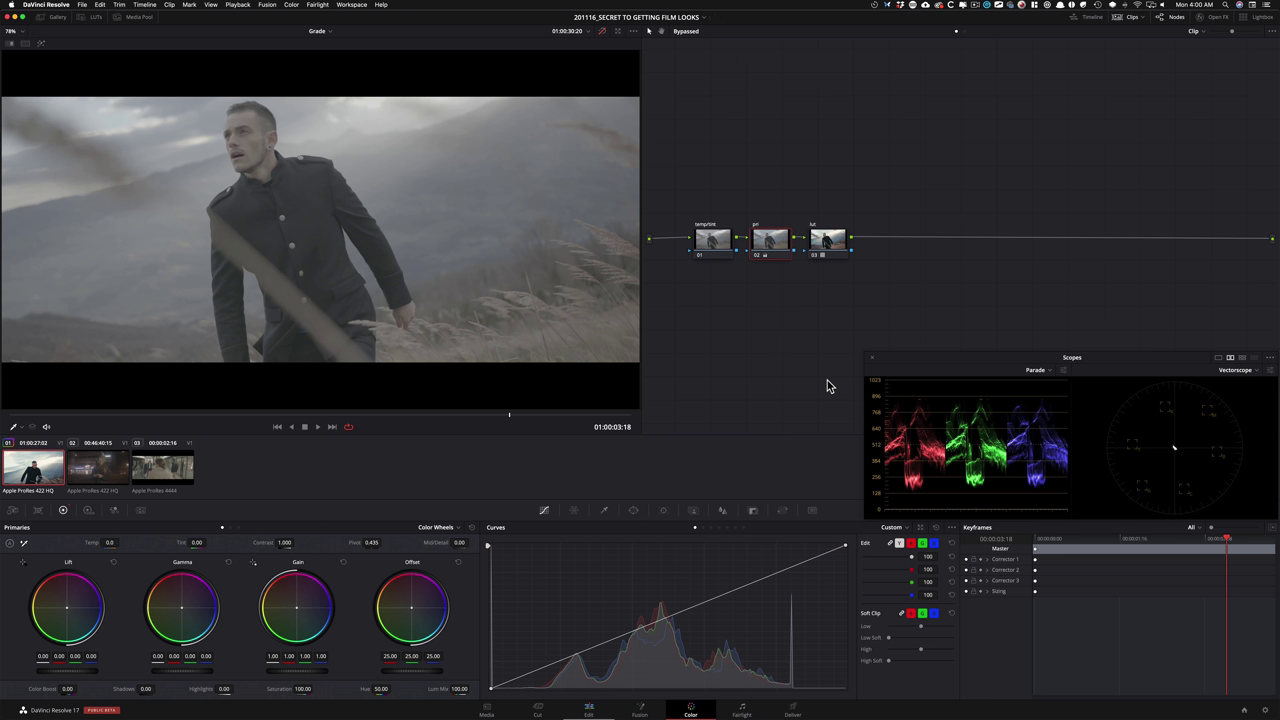
key(shift+d)
key(shift+d)
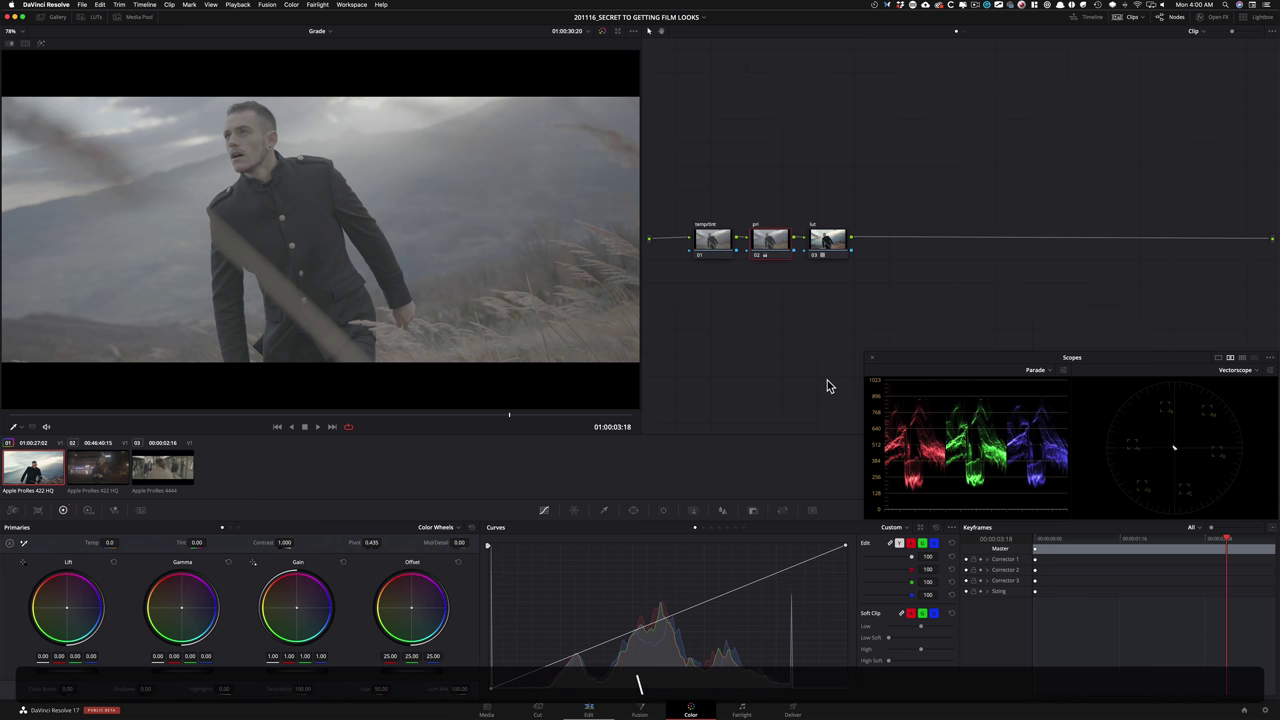
key(shift+d)
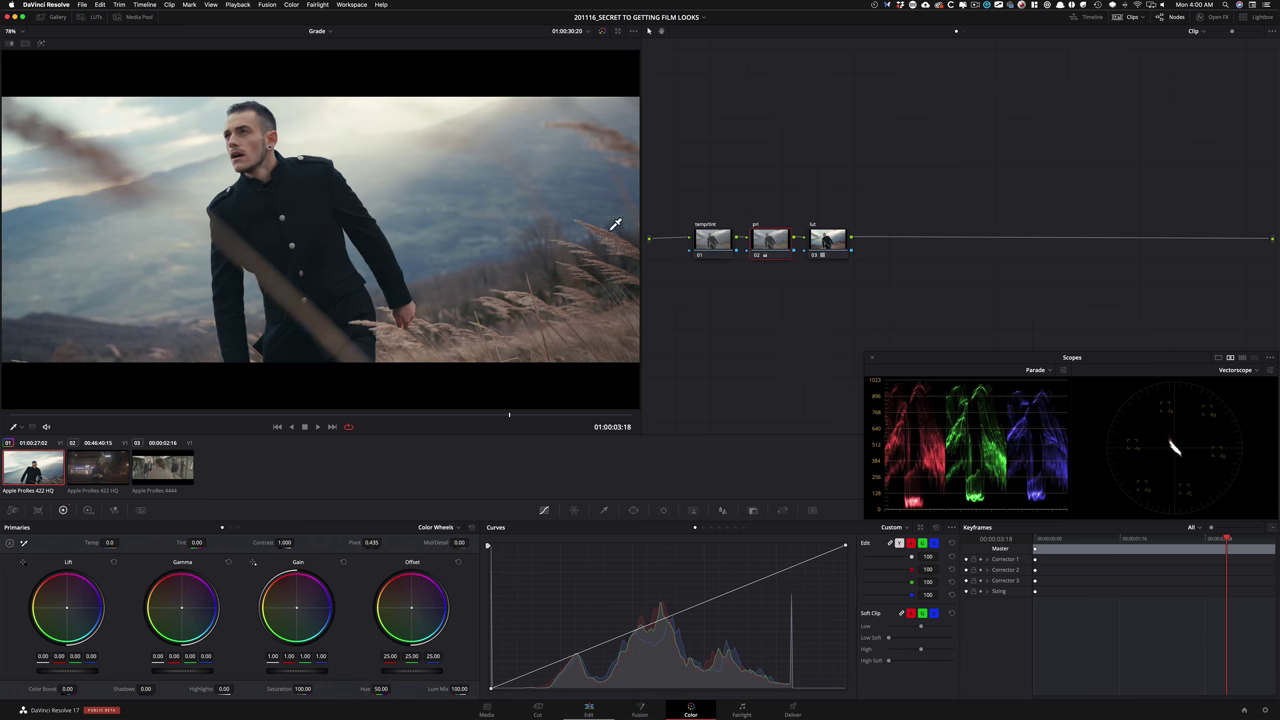
key(shift+d)
key(shift+d)
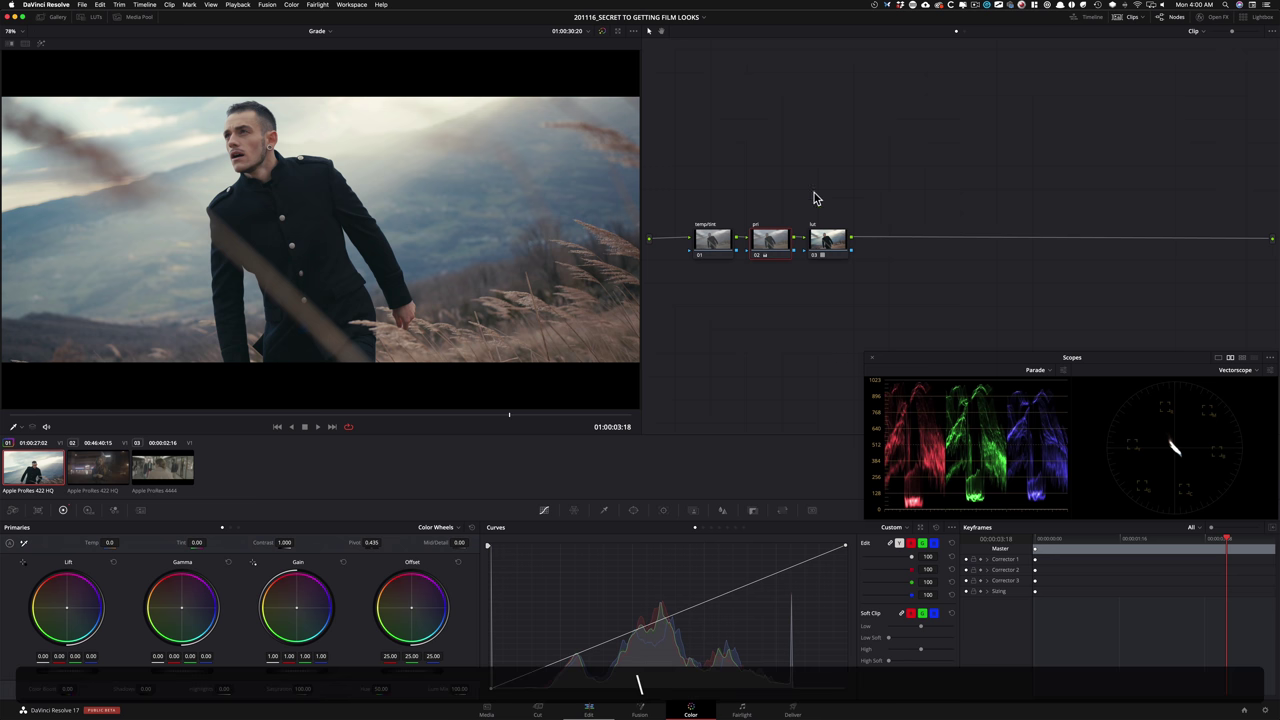
key(shift+semicolon)
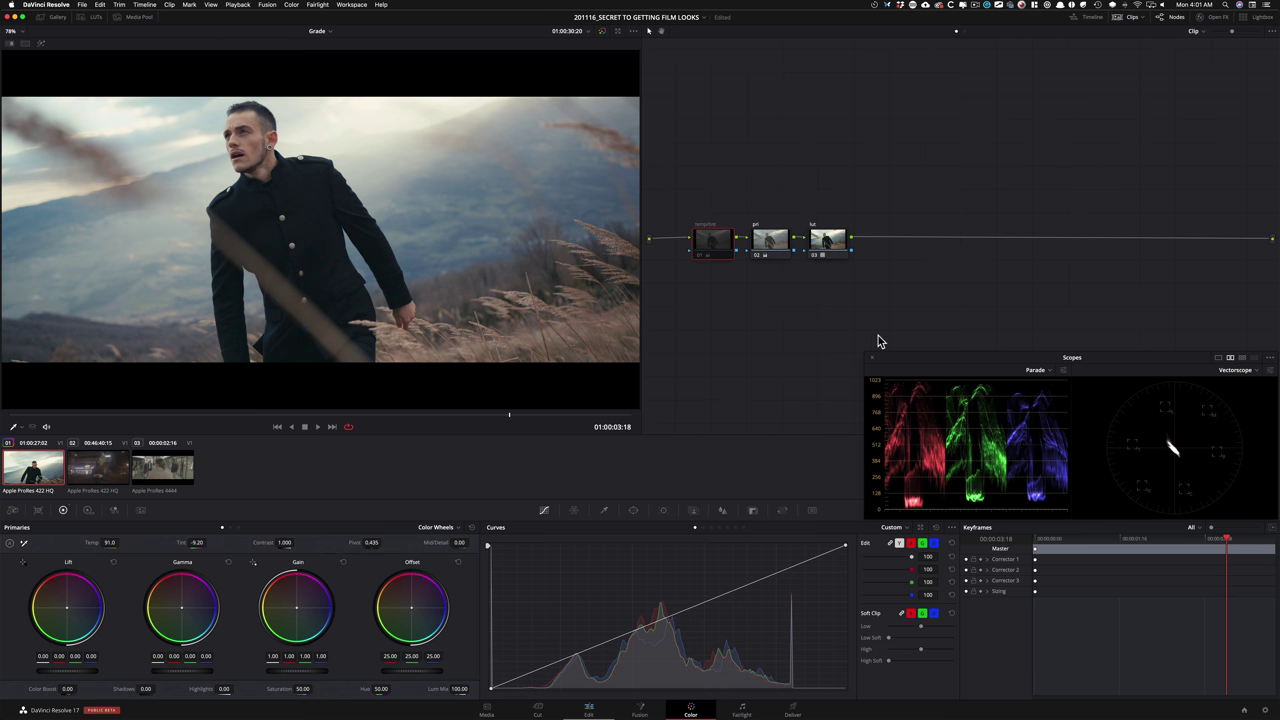
Step: Re-enable the temp/tint node and flip bypass to compare the full hillside grade
key(ctrl+d)
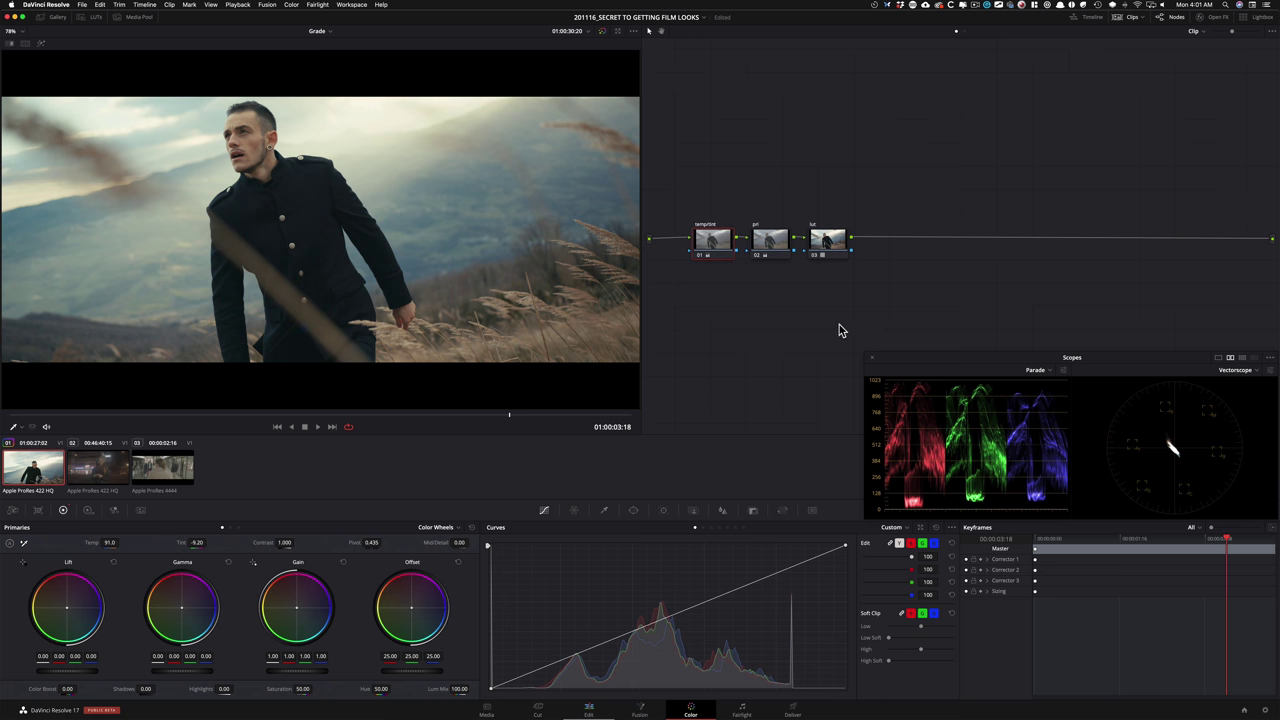
key(shift+d)
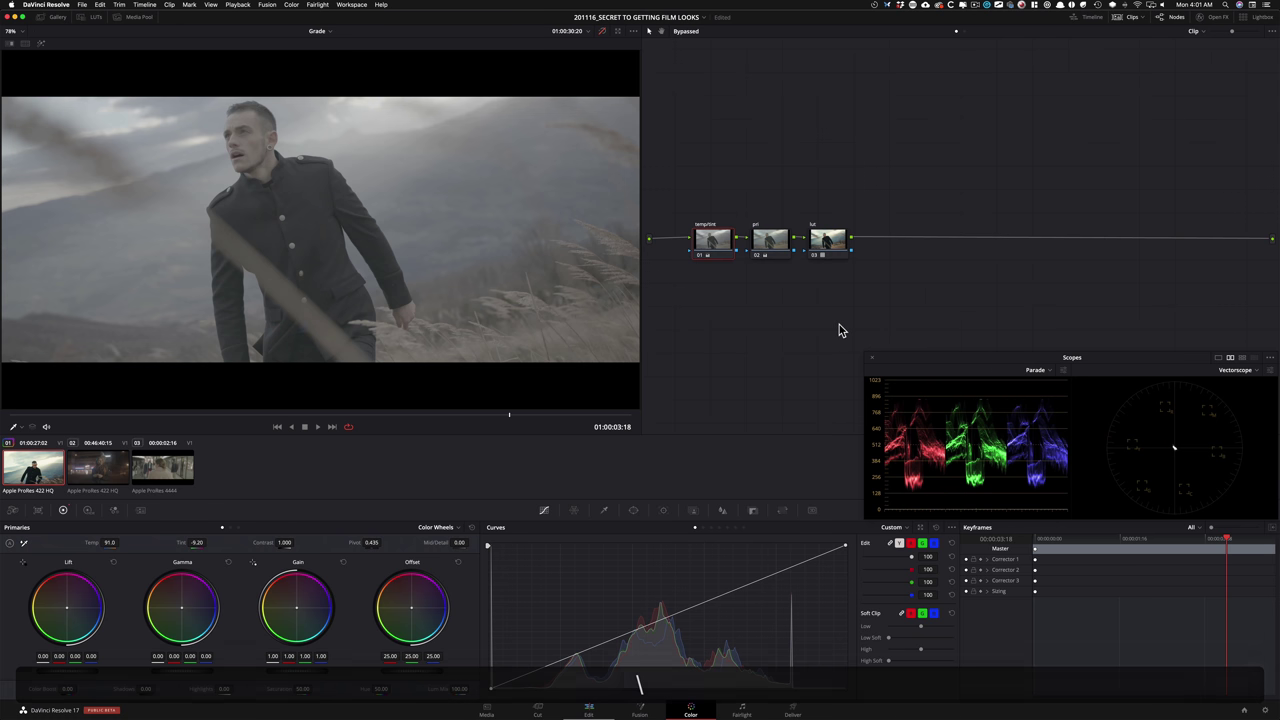
key(shift+d)
key(shift+d)
key(shift+d)
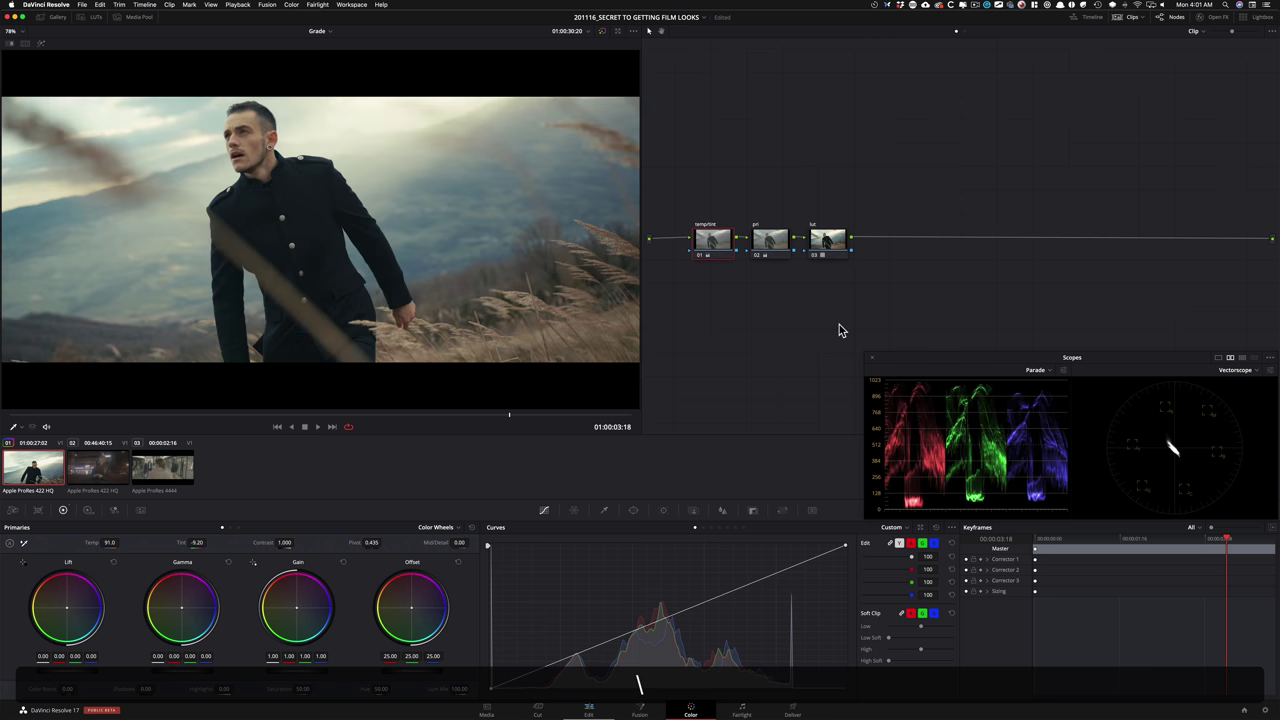
key(shift+d)
key(shift+d)
key(shift+d)
key(shift+d)
click(884, 203)
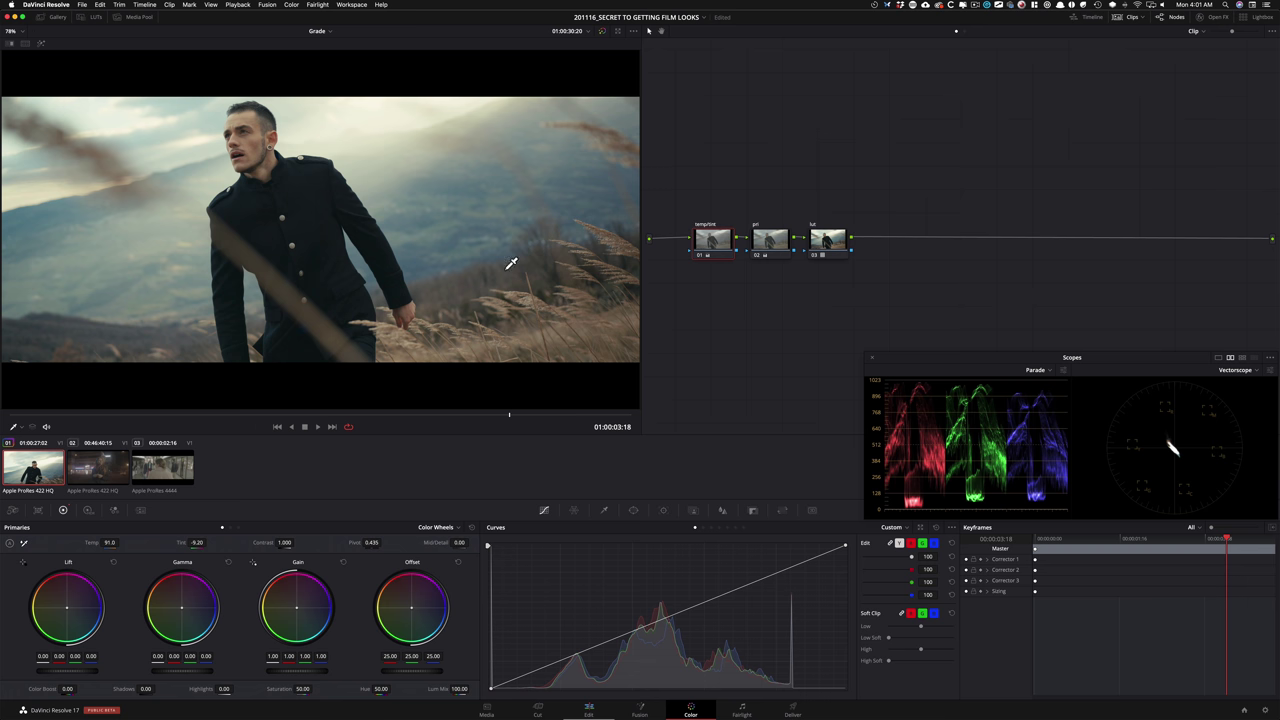
Step: Copy the hillside's three-node grade onto night-street clip 02 and play it through
click(88, 469)
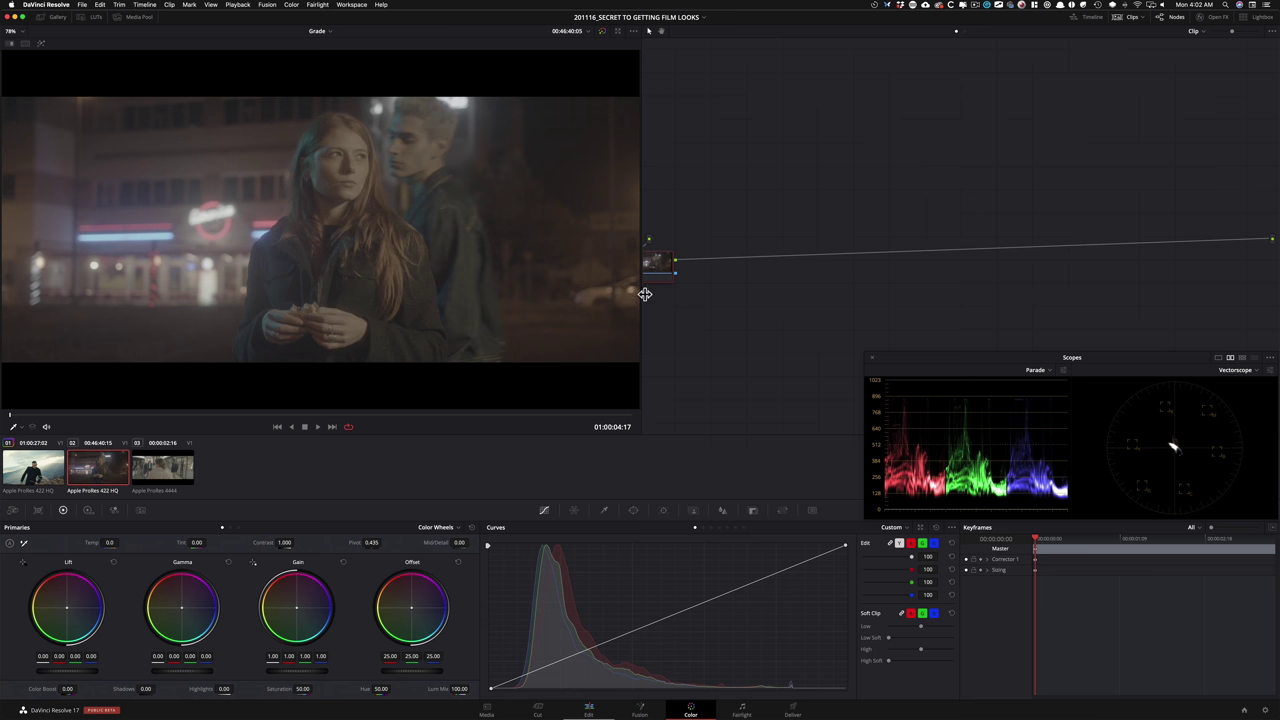
middle_click(22, 470)
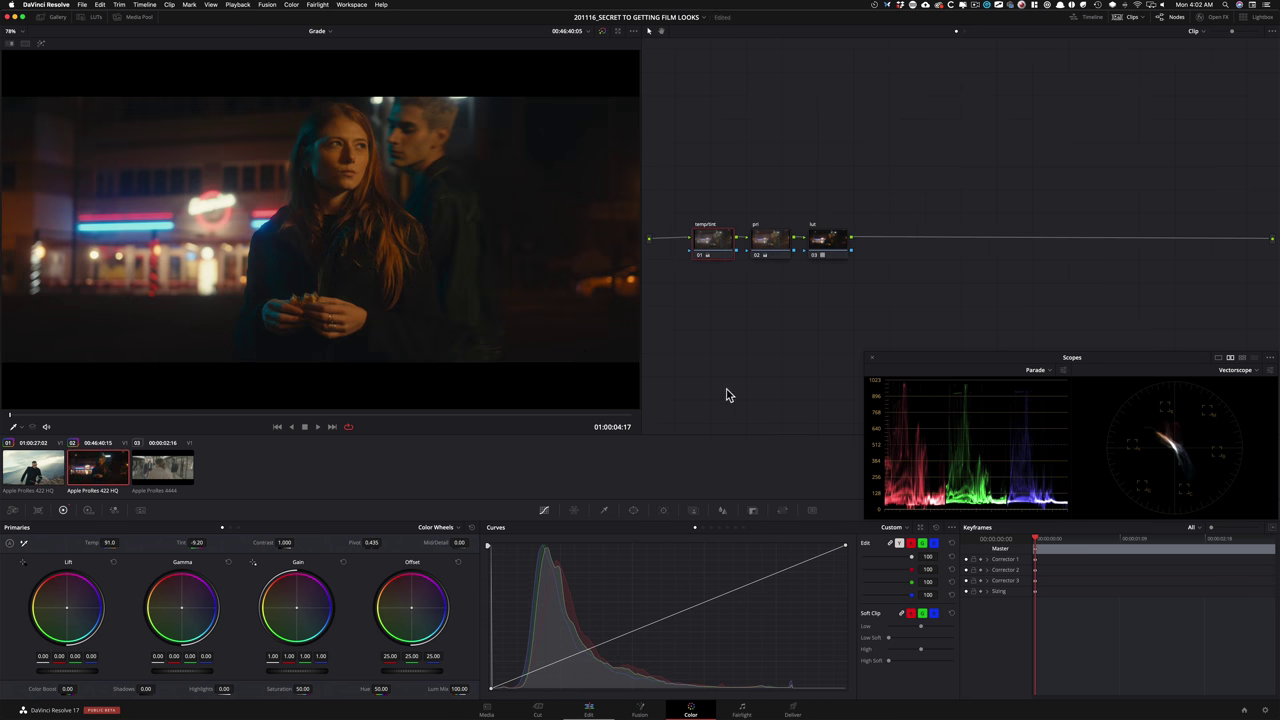
key(alt+shift+z)
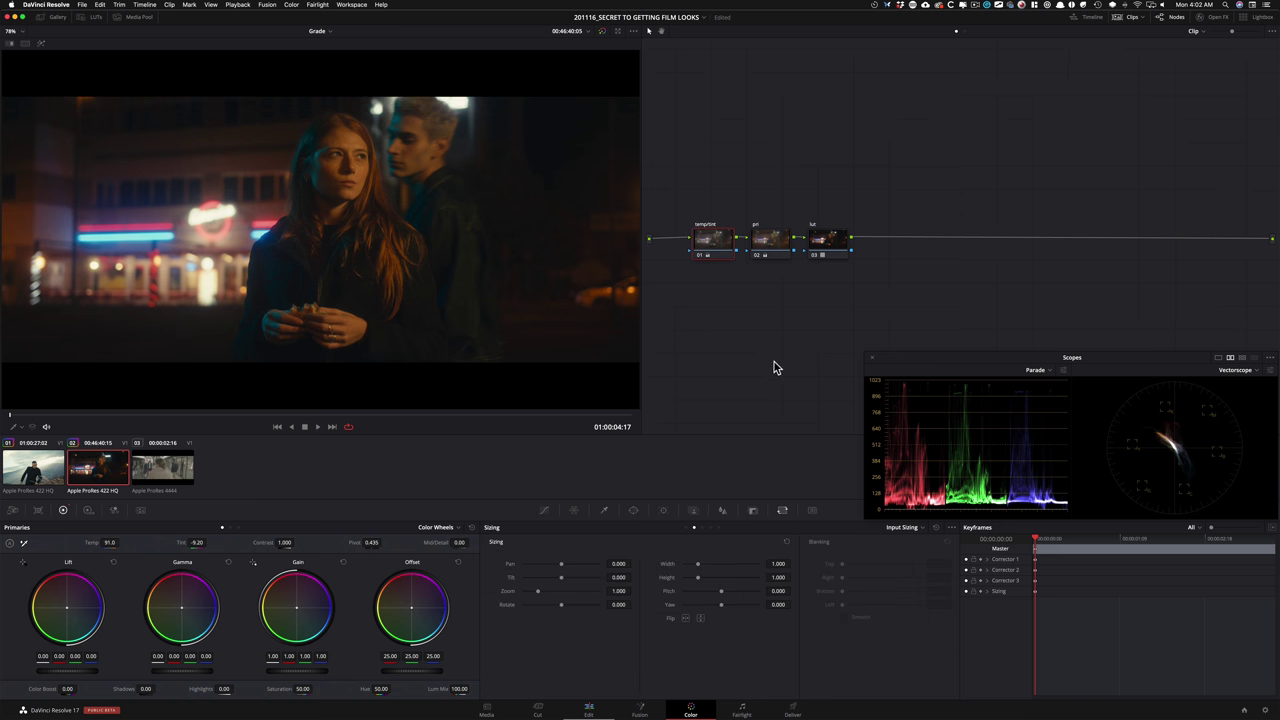
click(779, 190)
key(space)
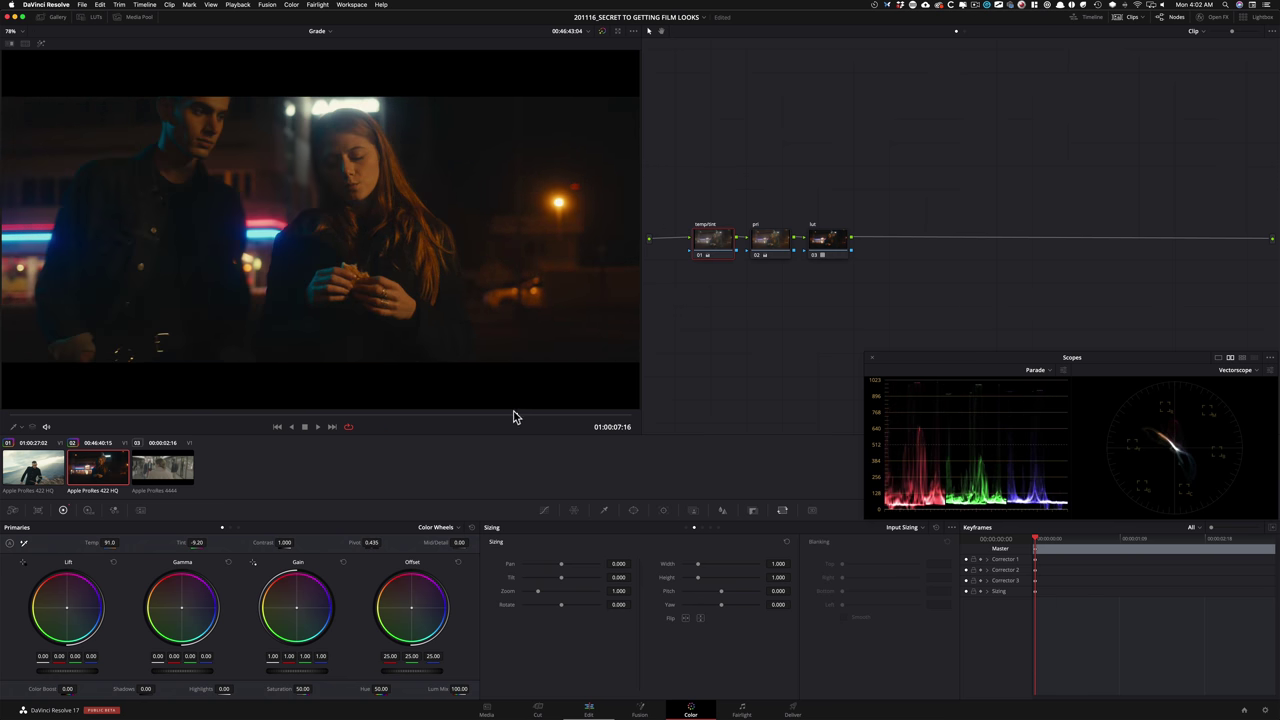
drag(513, 417, 12, 410)
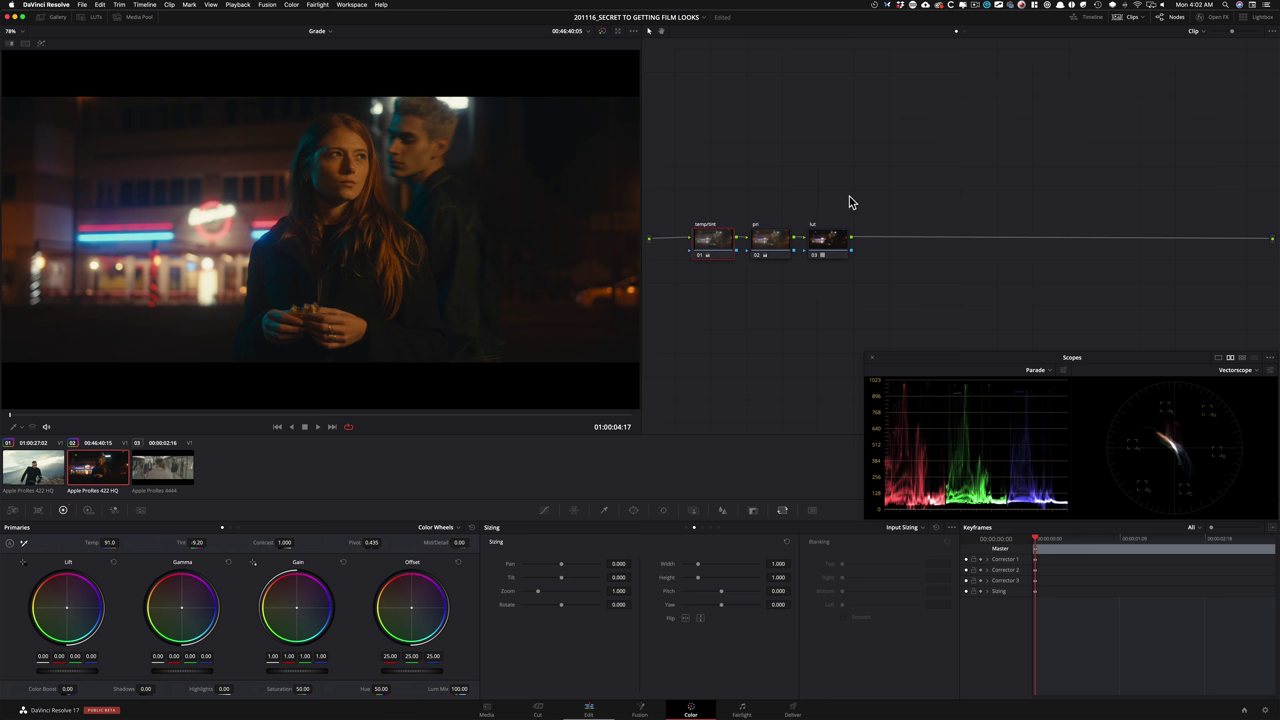
key(shift+c)
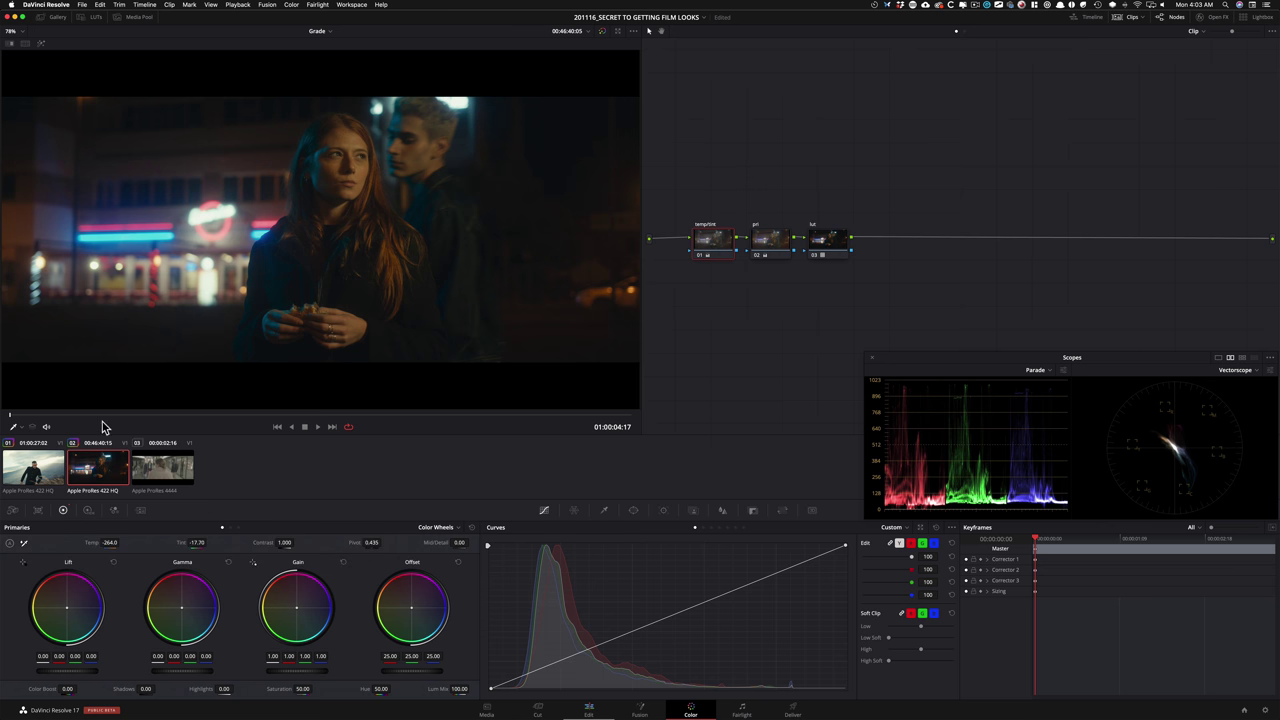
Step: Scrub forward through the night-street shot after cooling it to Temp -264.0, Tint -17.70
mouse_move(45, 418)
mouse_down()
mouse_move(586, 417)
mouse_move(35, 407)
mouse_up()
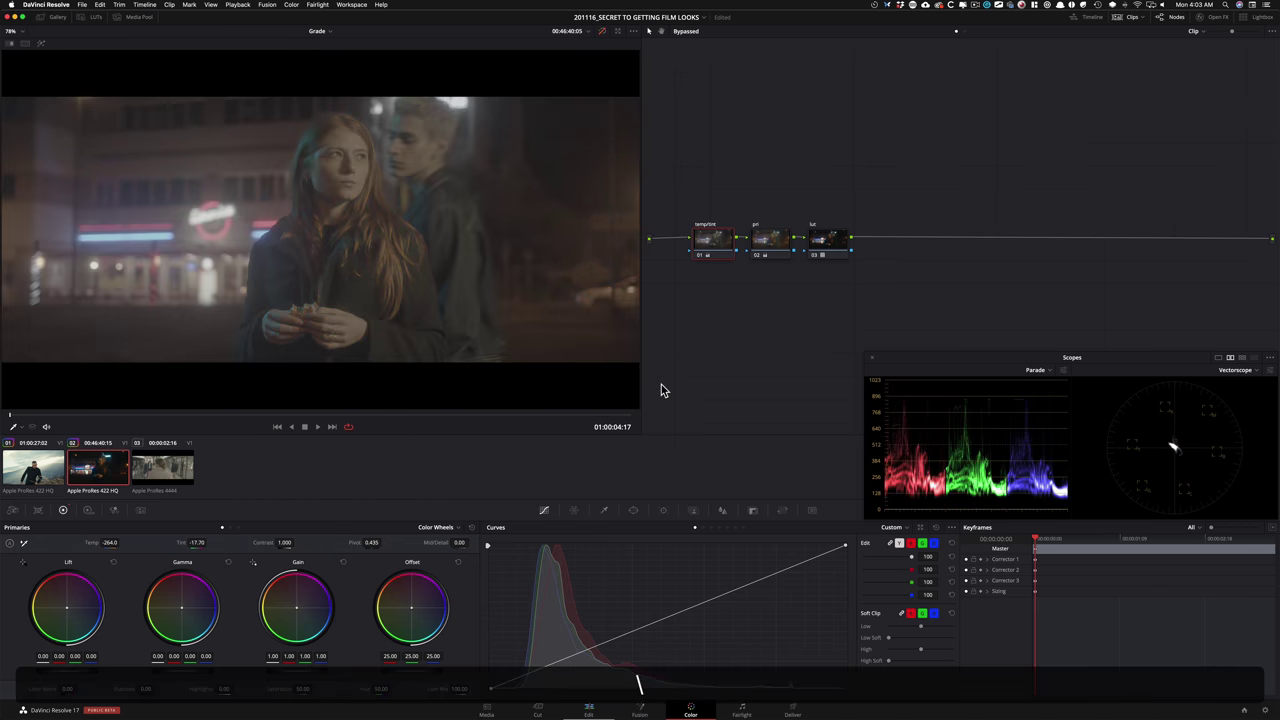
Step: Flip bypass at two frames to compare the night-street grade with the ungraded original
key(shift+d)
key(shift+d)
key(shift+d)
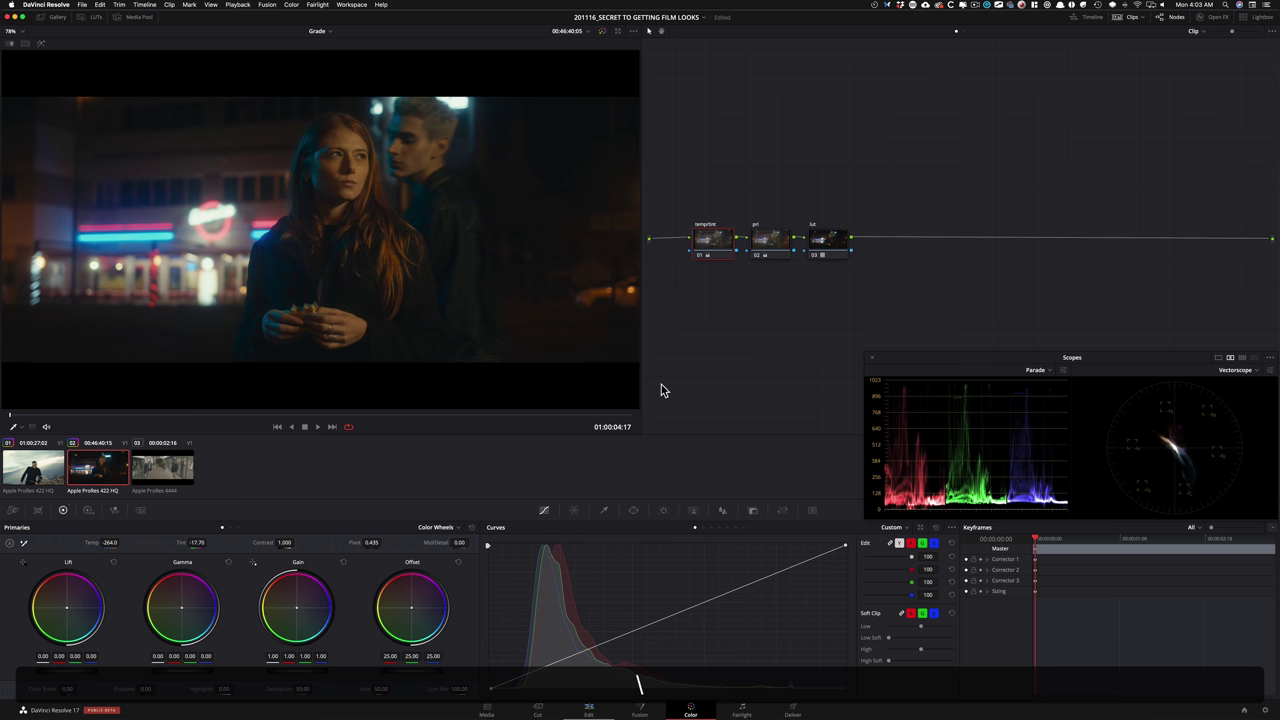
key(shift+d)
key(shift+d)
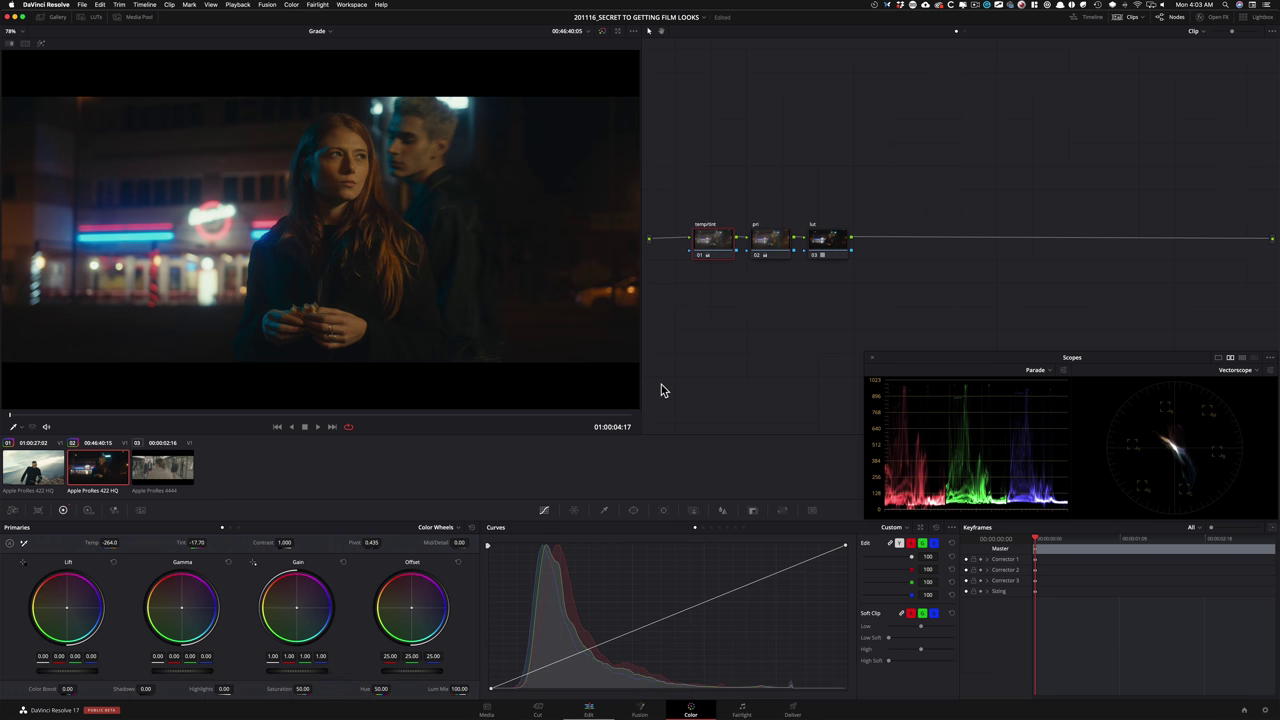
key(shift+d)
key(shift+d)
key(shift+d)
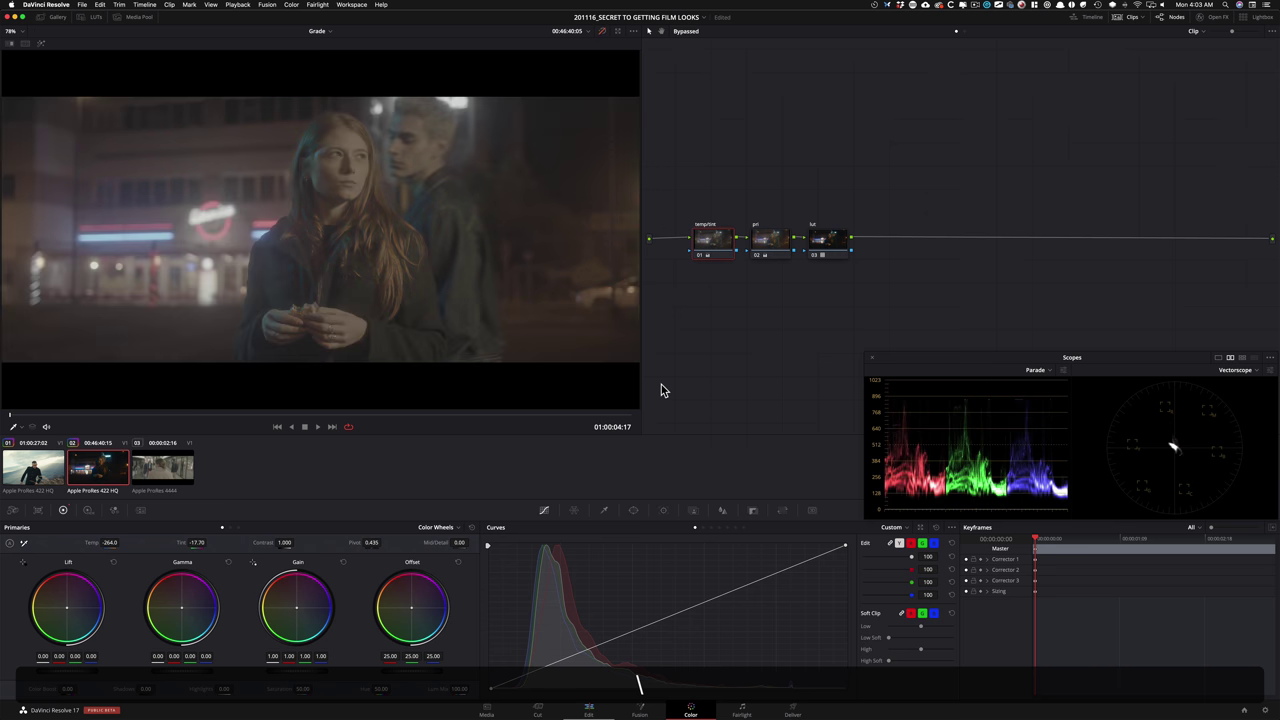
key(shift+d)
drag(50, 414, 620, 398)
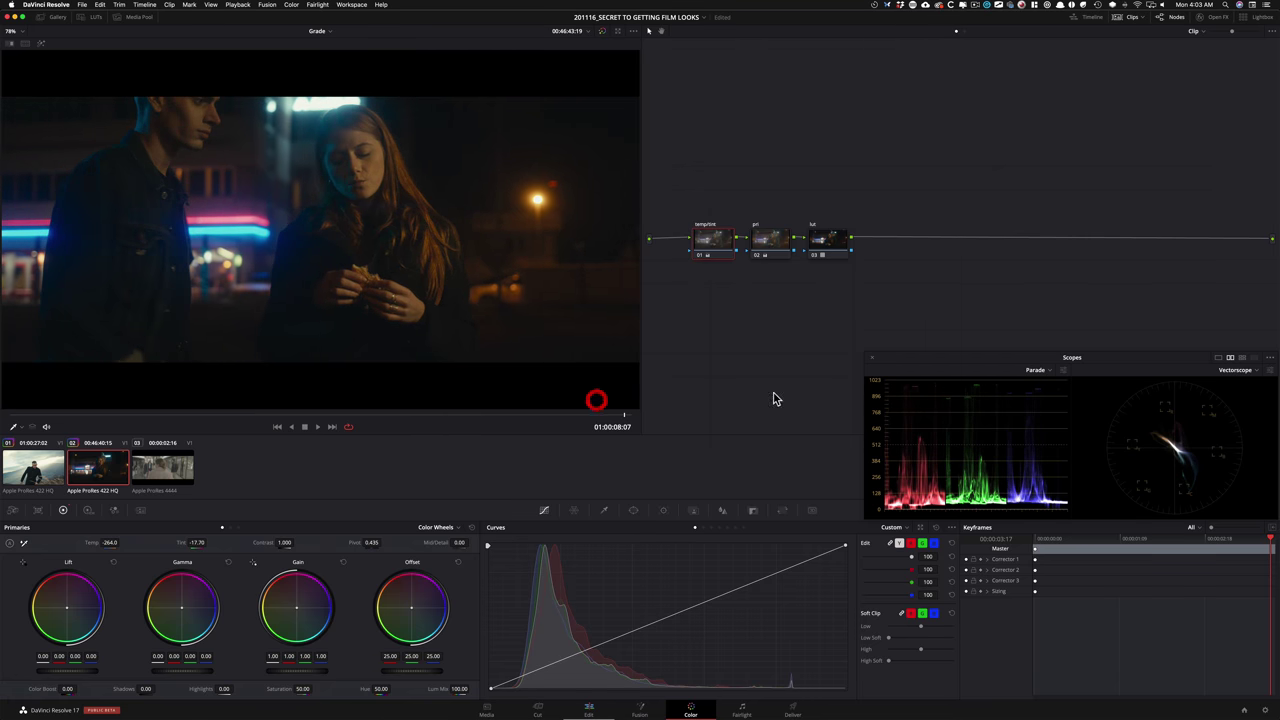
key(shift+d)
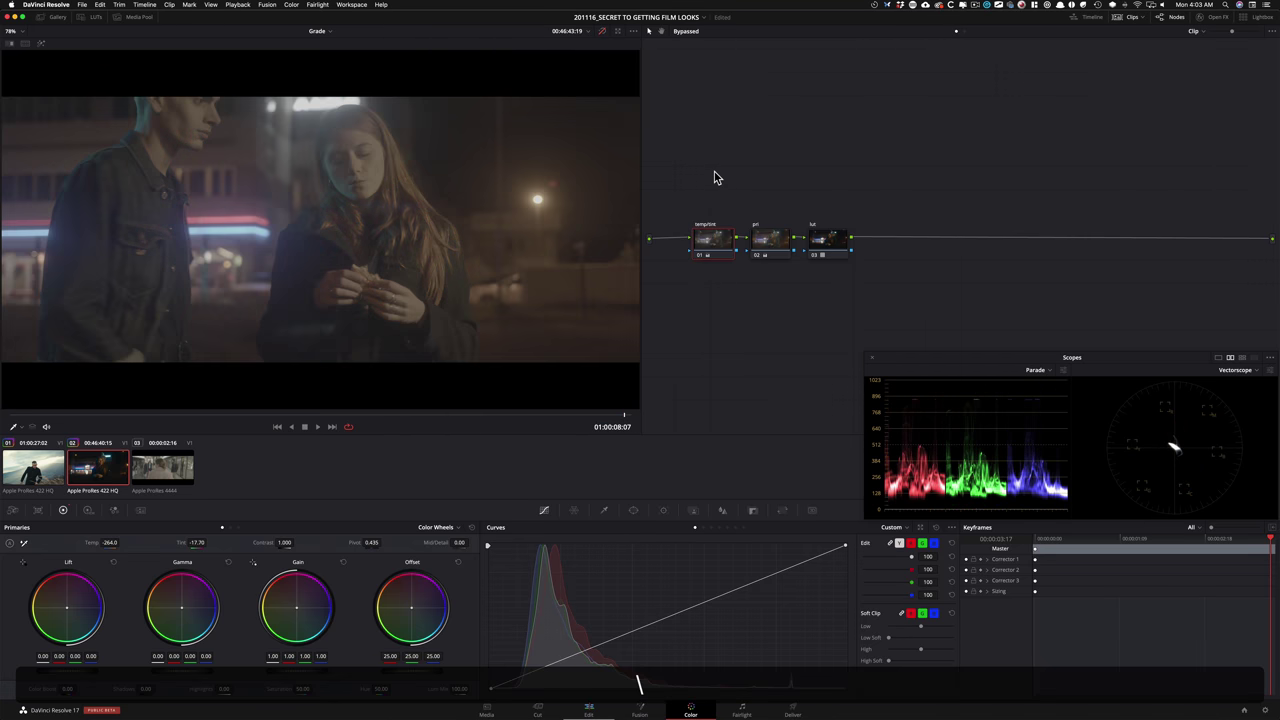
key(shift+d)
key(shift+d)
key(shift+d)
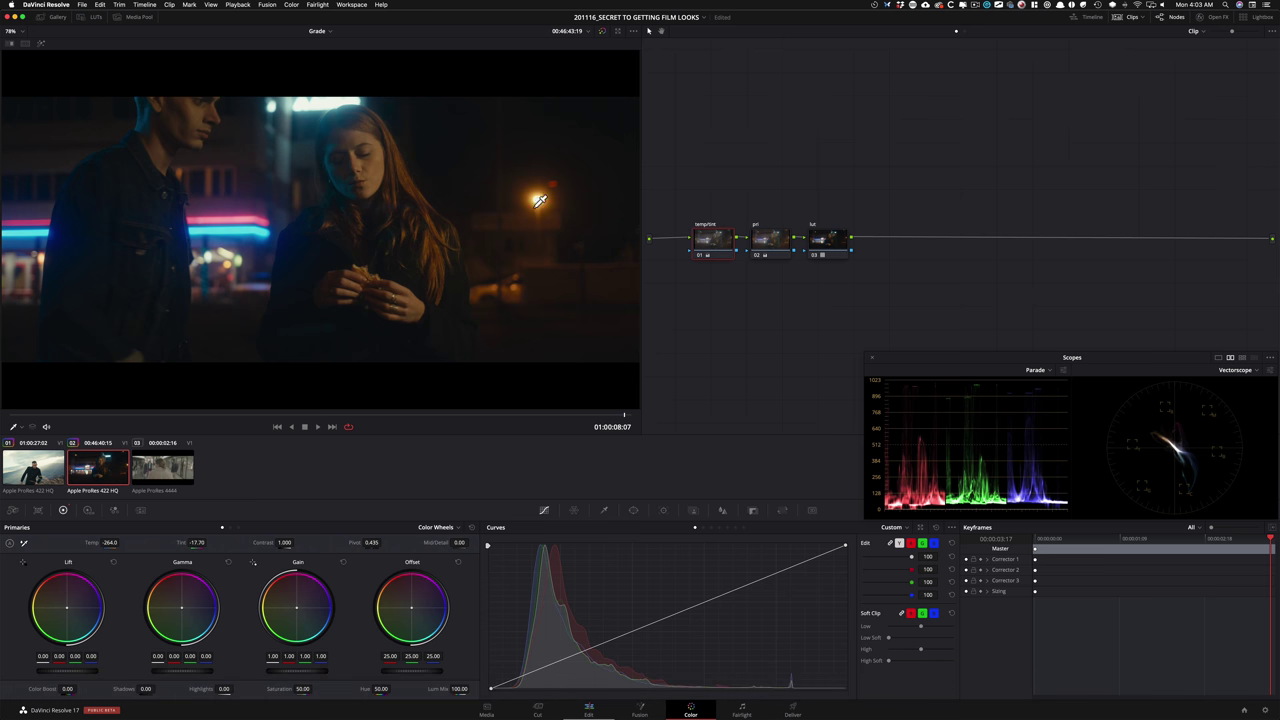
key(shift+d)
key(shift+d)
key(shift+d)
key(shift+d)
key(shift+d)
key(shift+d)
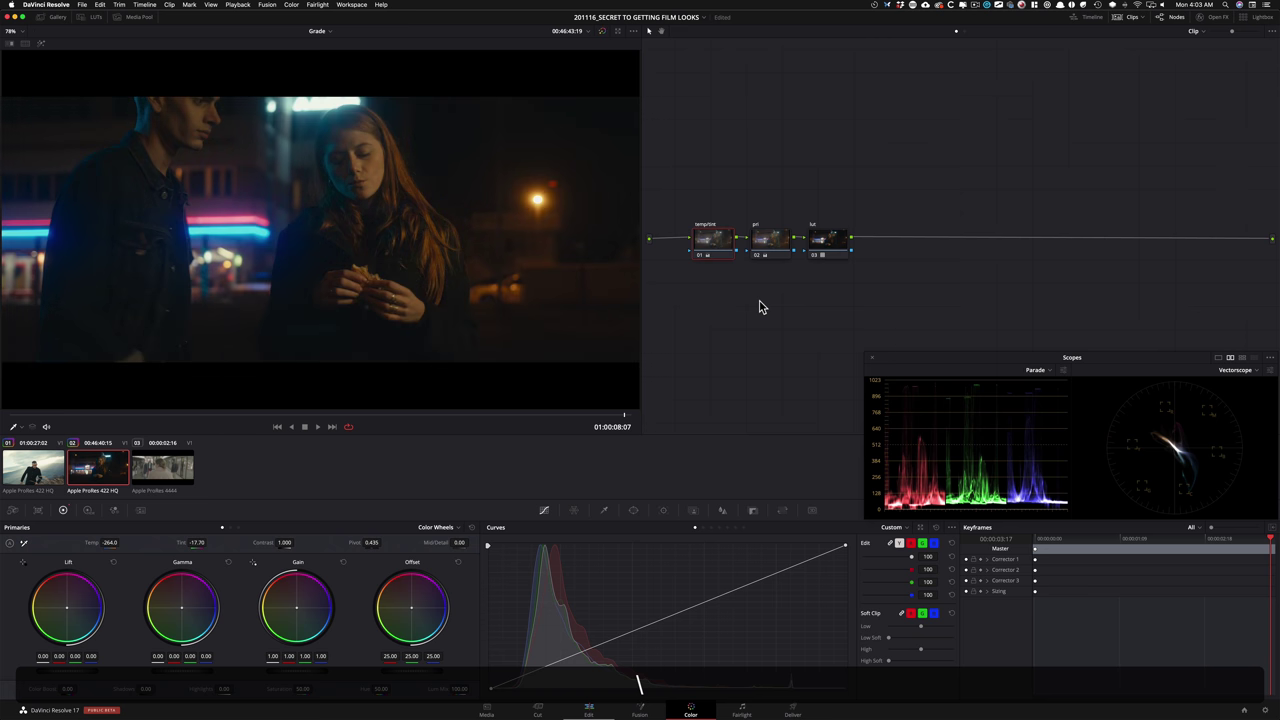
key(shift+d)
key(shift+d)
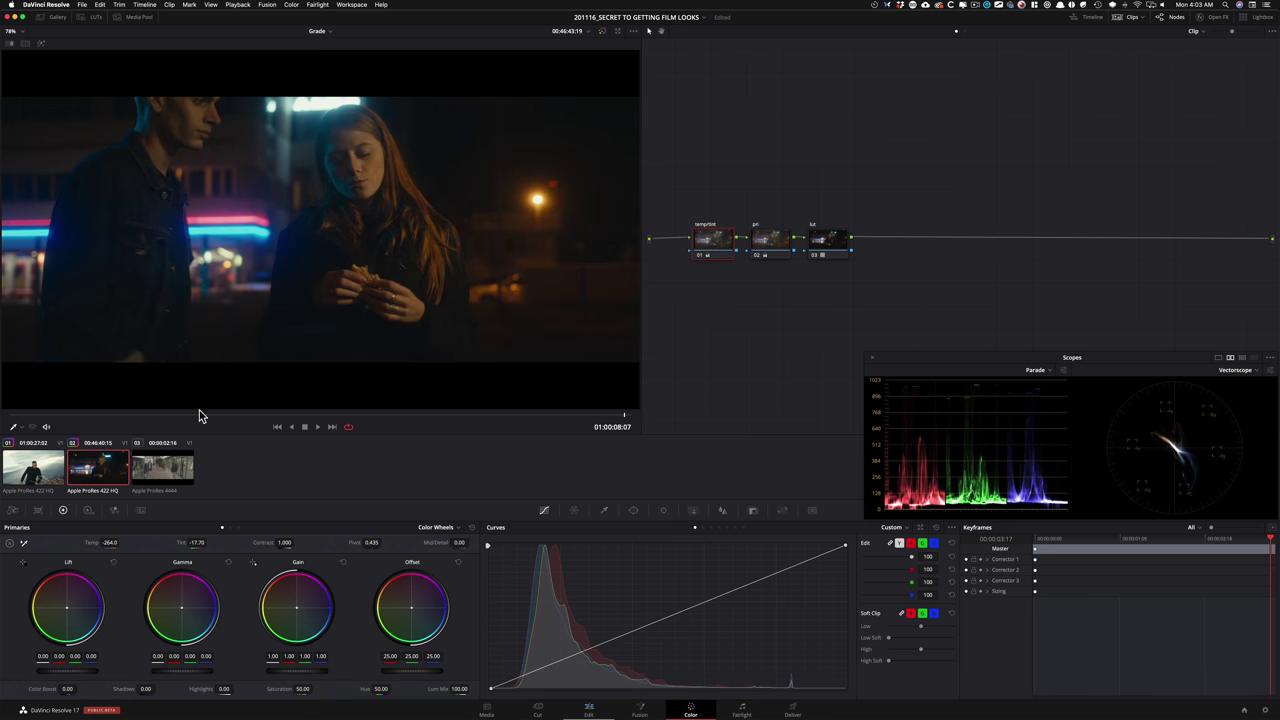
key(Up)
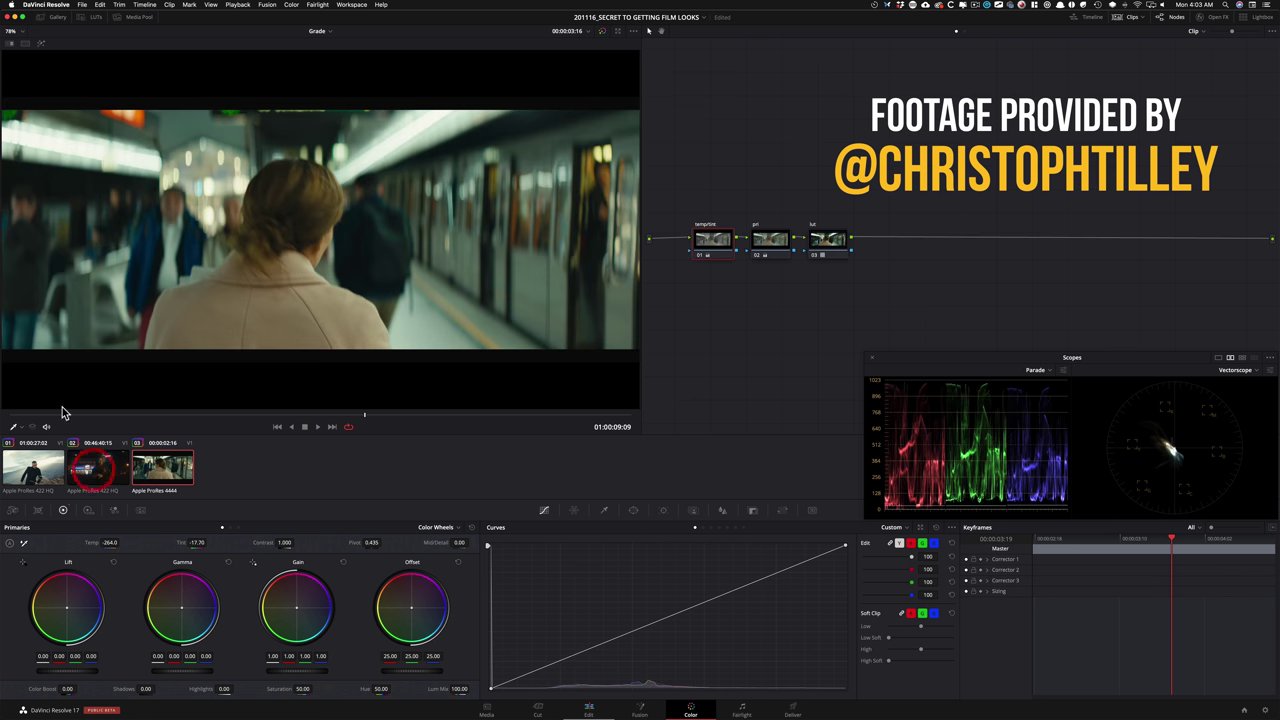
Step: Copy the night-street grade onto the subway clip, zoom to 1.121, and compare with the original
click(55, 415)
mouse_move(68, 418)
mouse_down()
mouse_move(109, 414)
mouse_move(82, 419)
mouse_up()
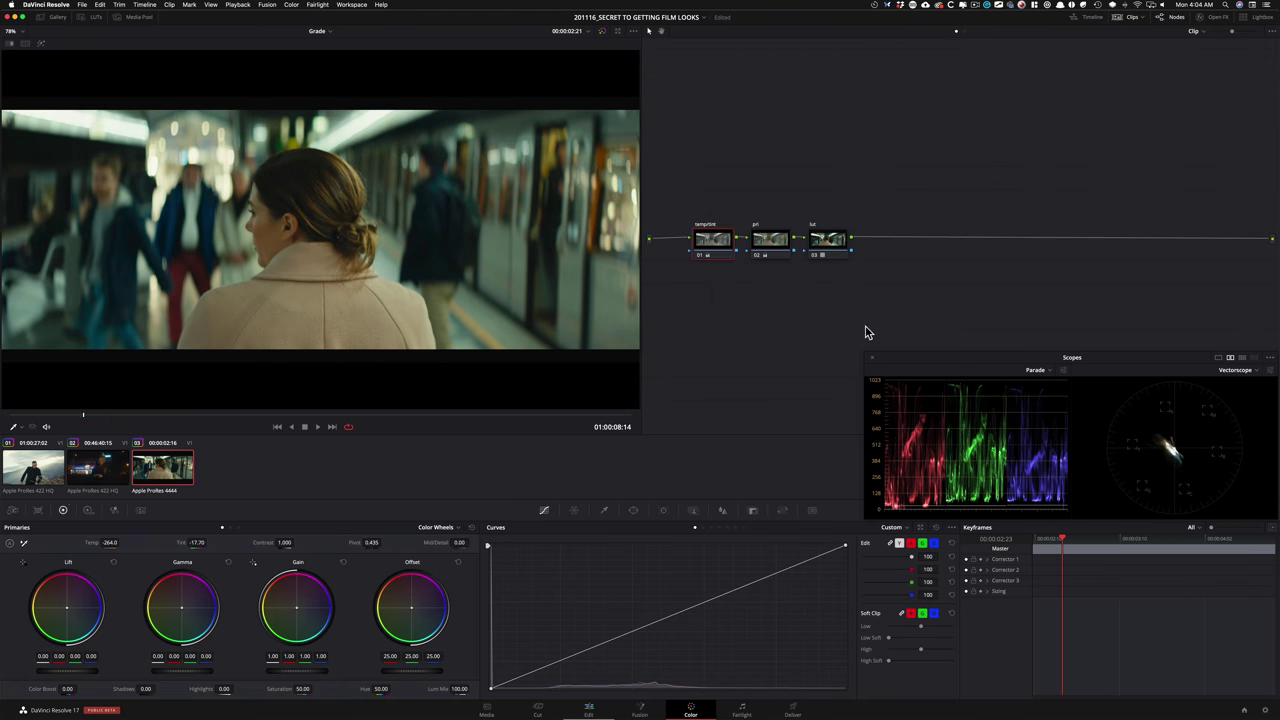
key(alt+shift+z)
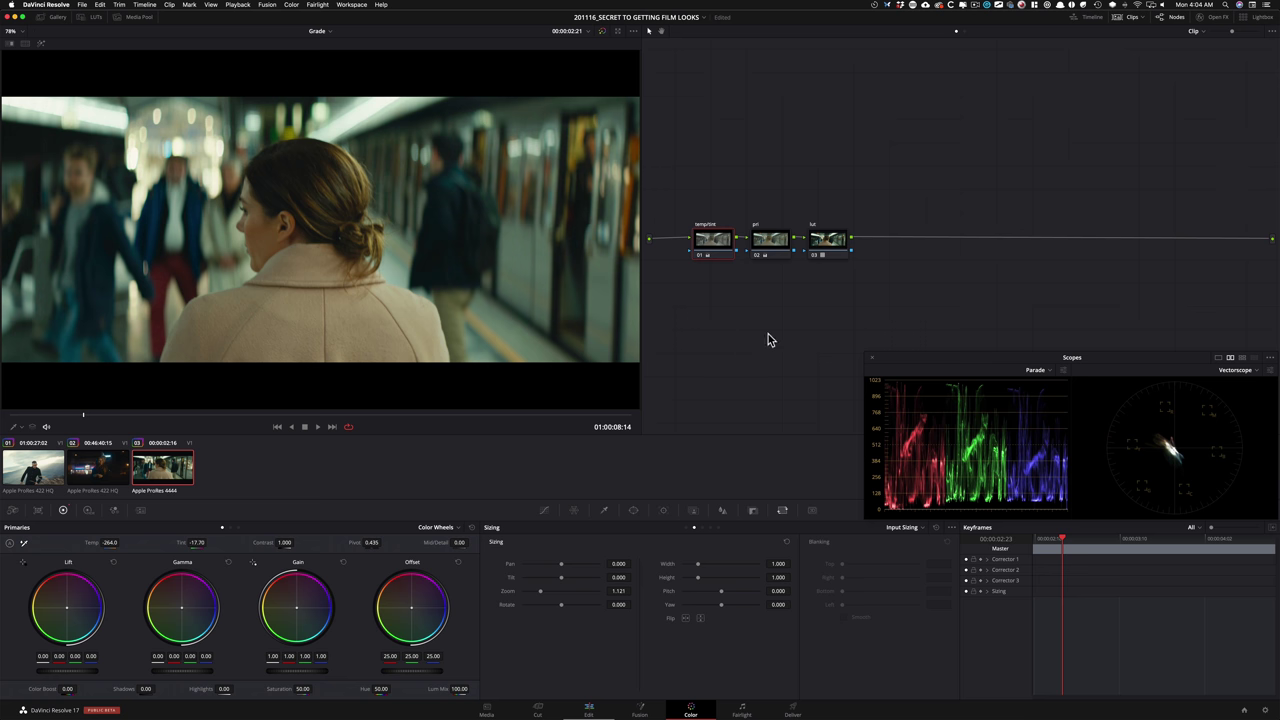
key(backslash)
key(backslash)
key(backslash)
key(backslash)
drag(89, 414, 457, 405)
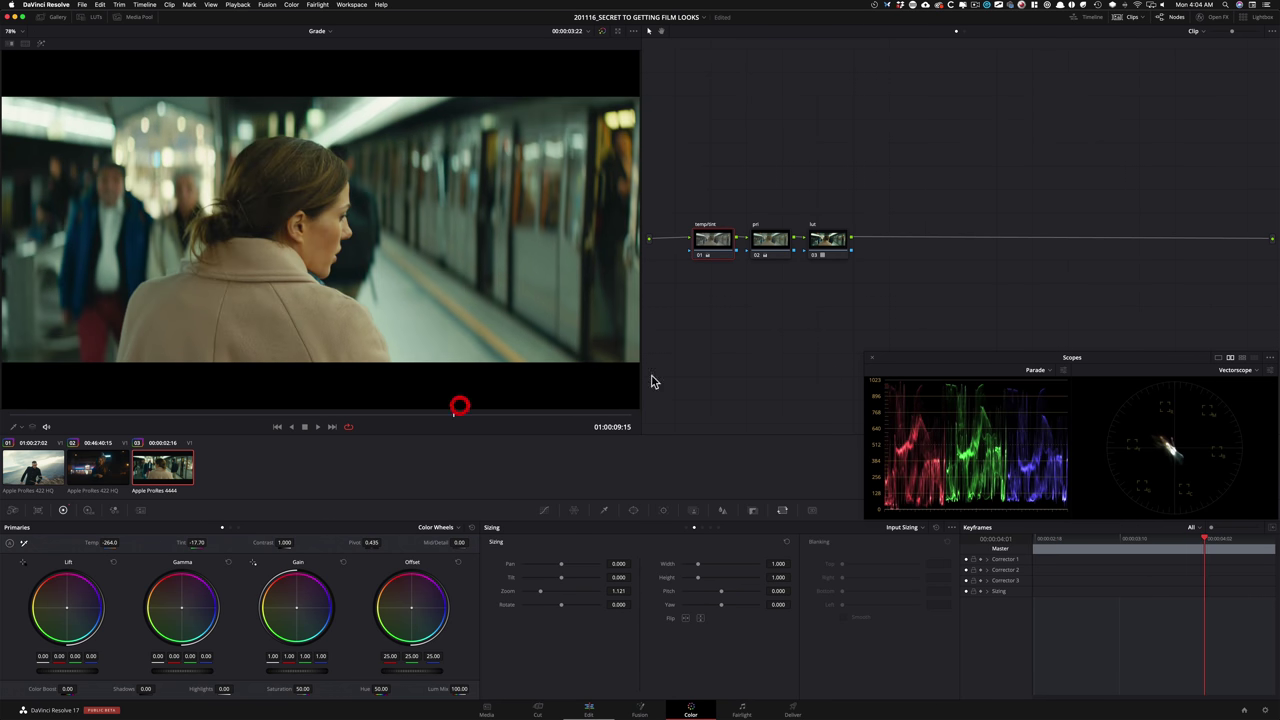
key(backslash)
key(backslash)
Step: Lower the subway shot's pri node saturation to 86.55 and compare it against the ungraded original
key(shift+apostrophe)
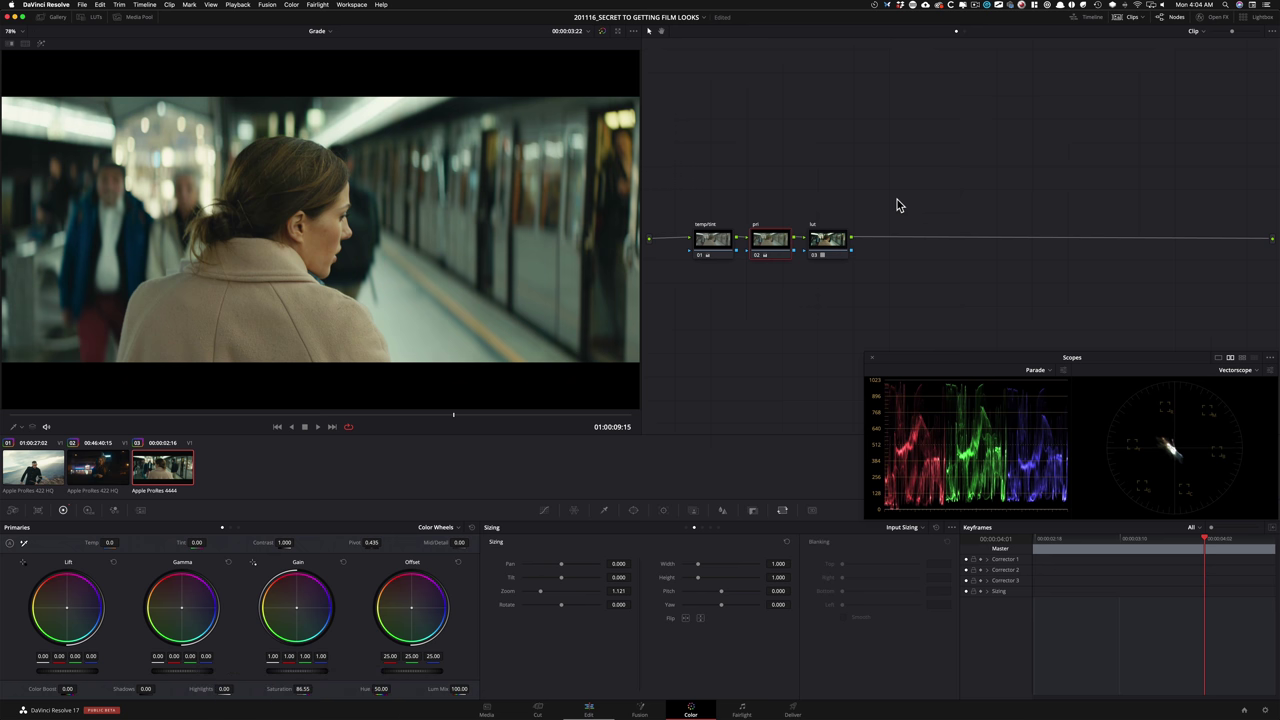
key(backslash)
key(backslash)
key(backslash)
key(backslash)
click(98, 484)
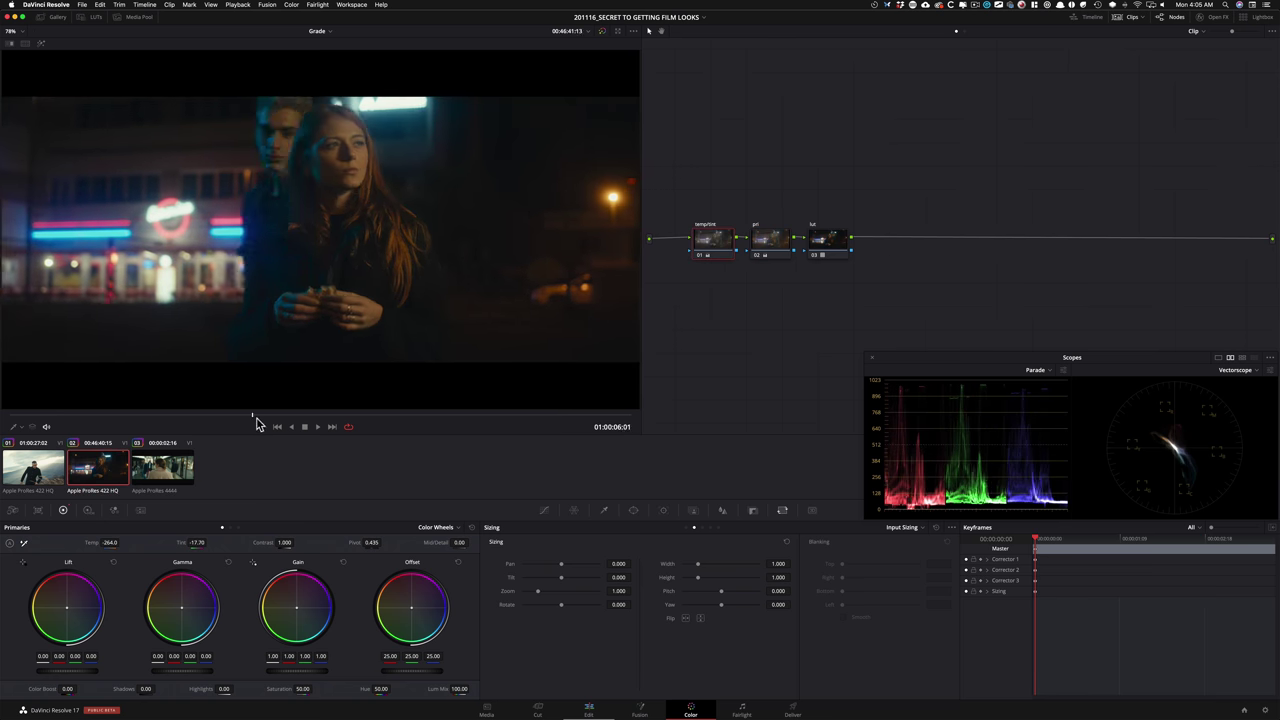
Step: Replay the graded night-street clip 02 from near its start
click(23, 414)
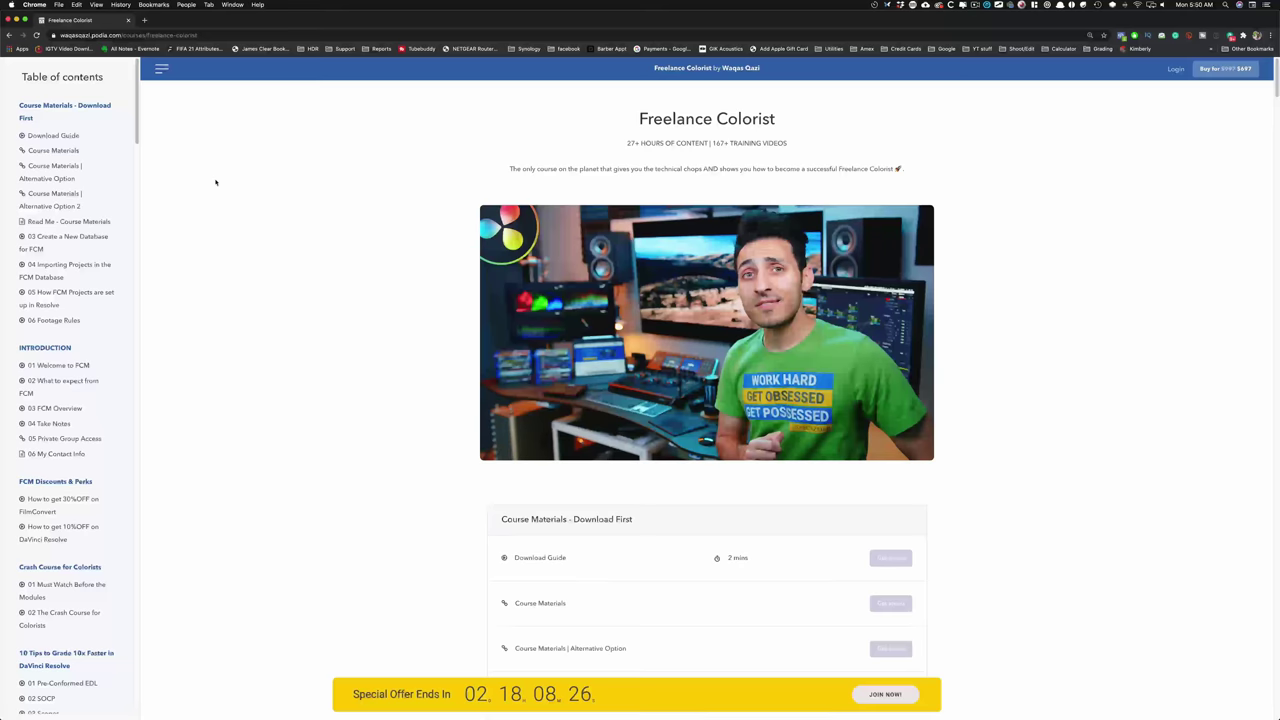
Step: Scroll the Freelance Colorist course page past the modules to the FAQ lessons and Module 8: BONUS
scroll(215, 182, down, 20)
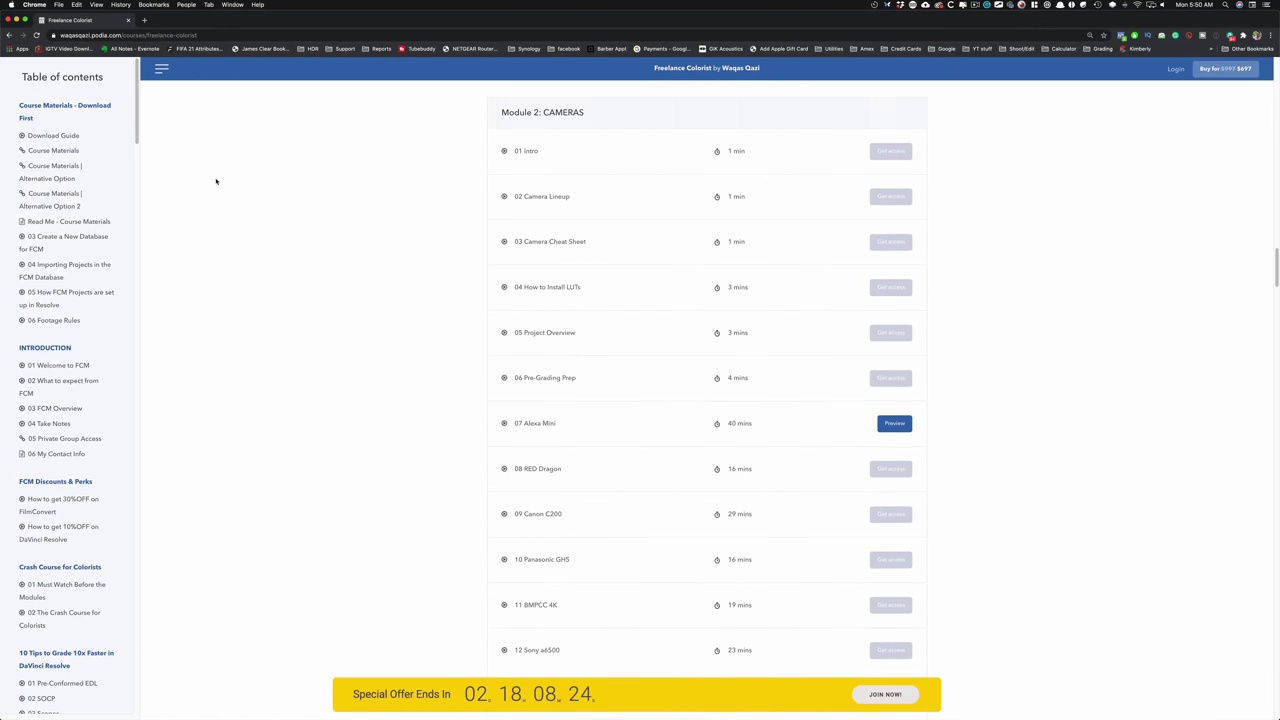
scroll(215, 182, down, 20)
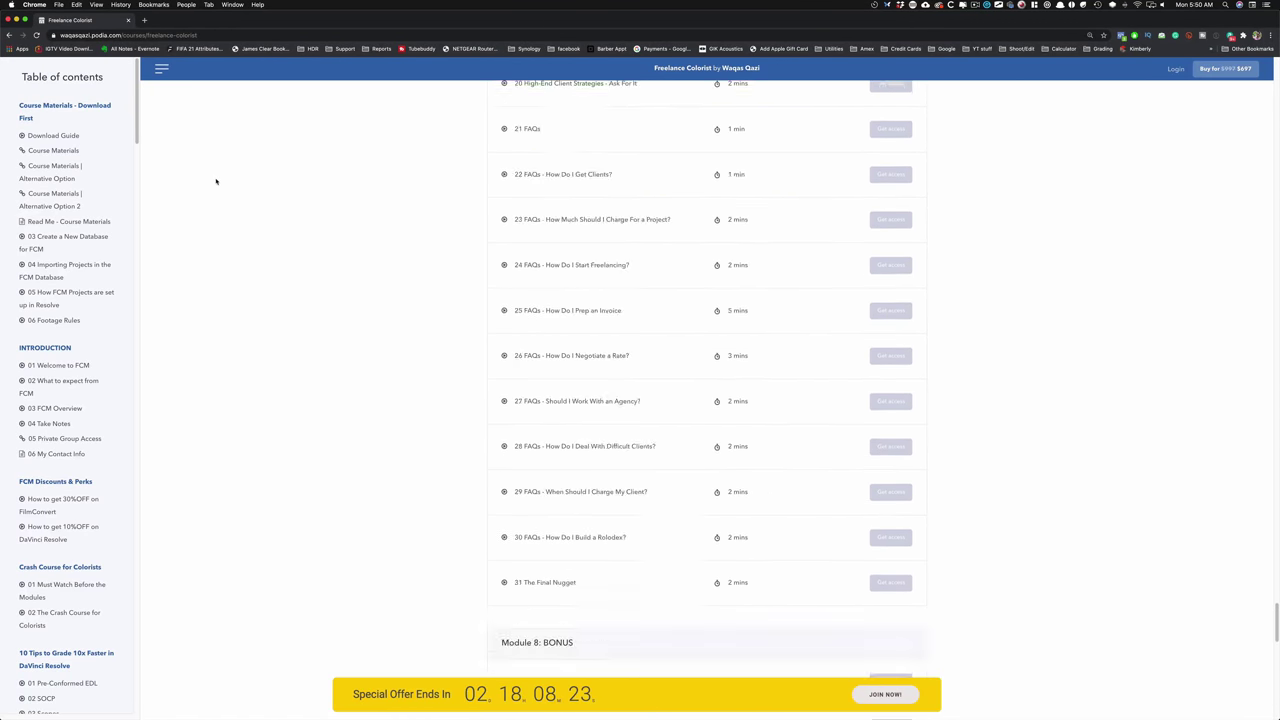